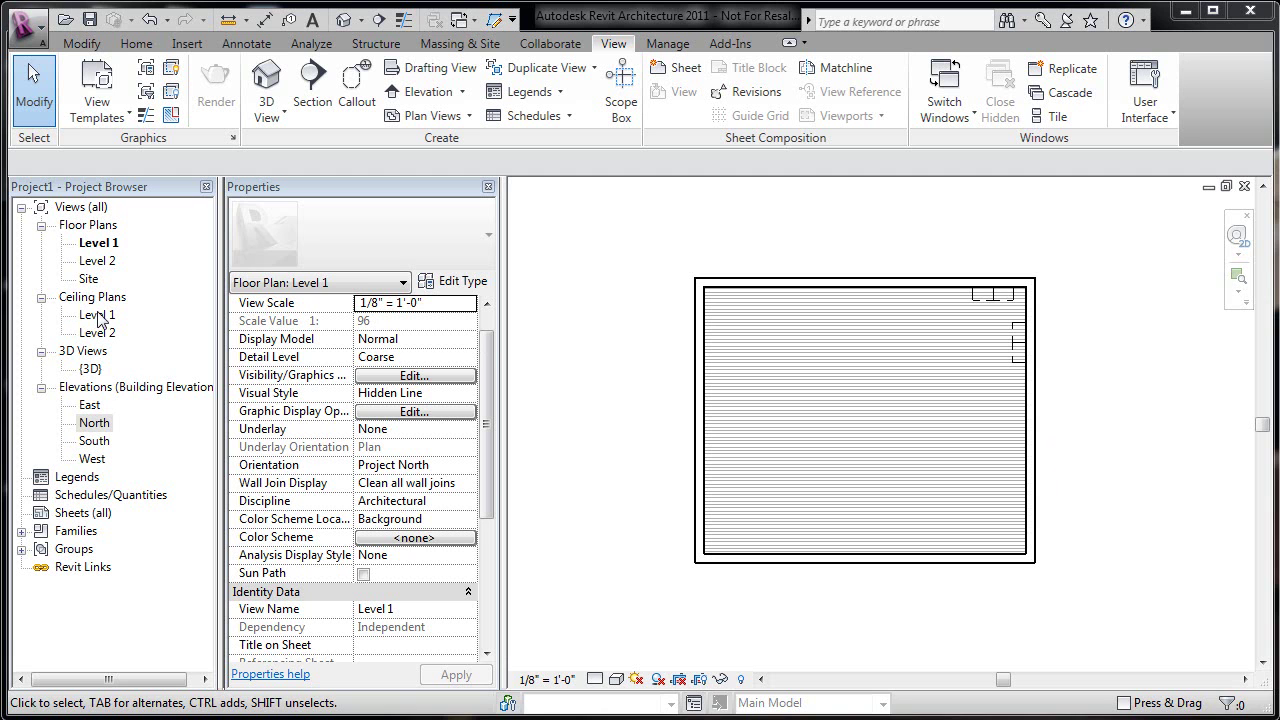
View the room and its wall cabinets in the {3D} view and return to the Level 1 floor plan
double_click(91, 369)
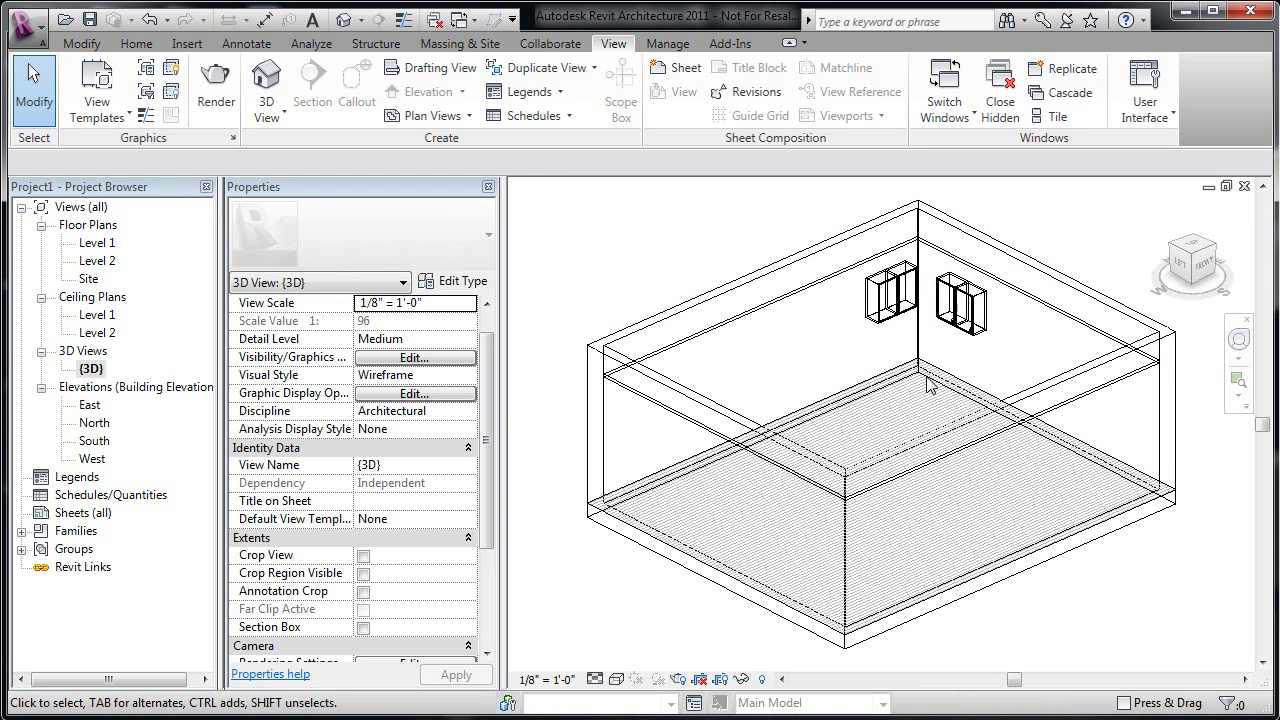
click(1244, 187)
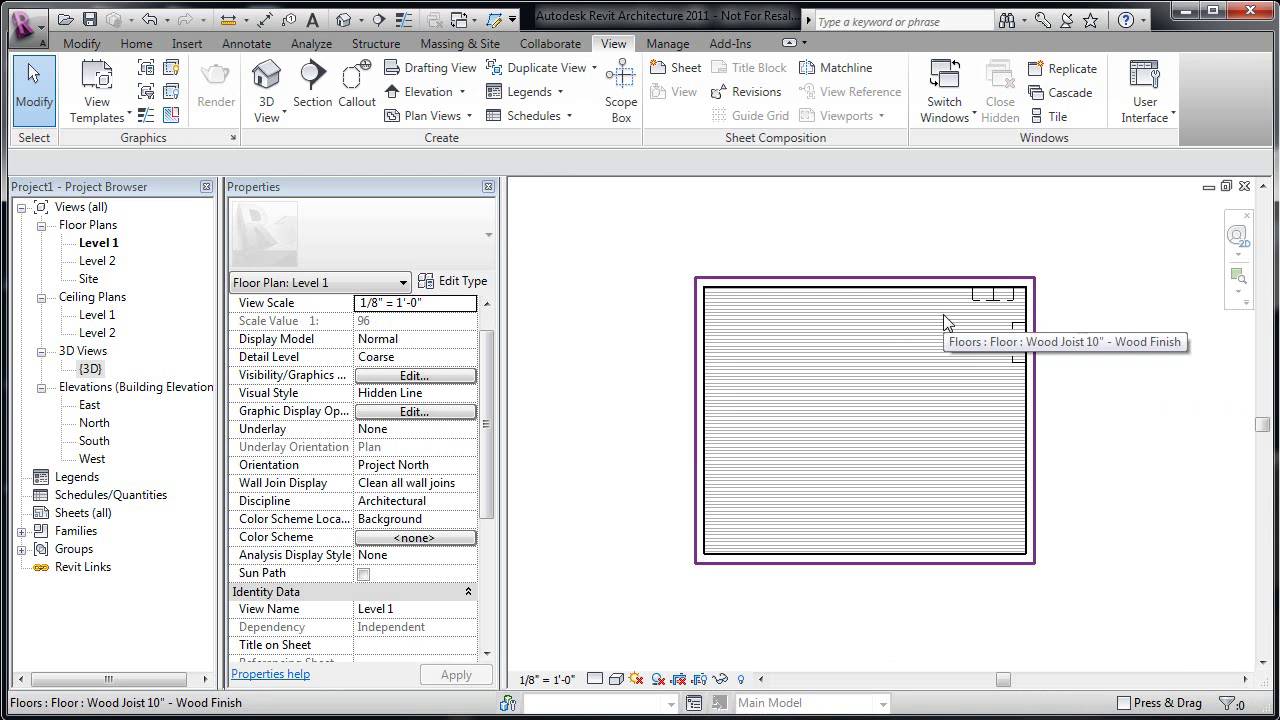
Place a Floor Plan type callout at 1/4" = 1'-0" around the room's upper-right corner, enclosing both cabinets
scroll(943, 322, down, 1)
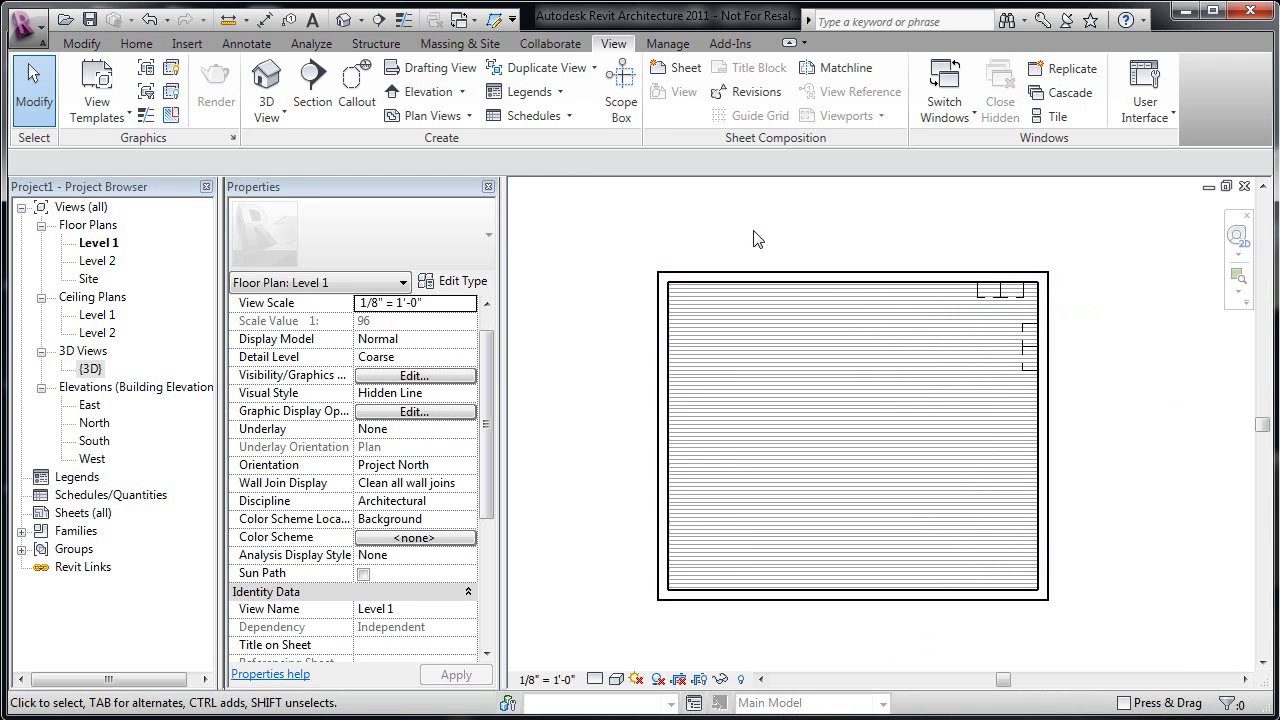
click(362, 68)
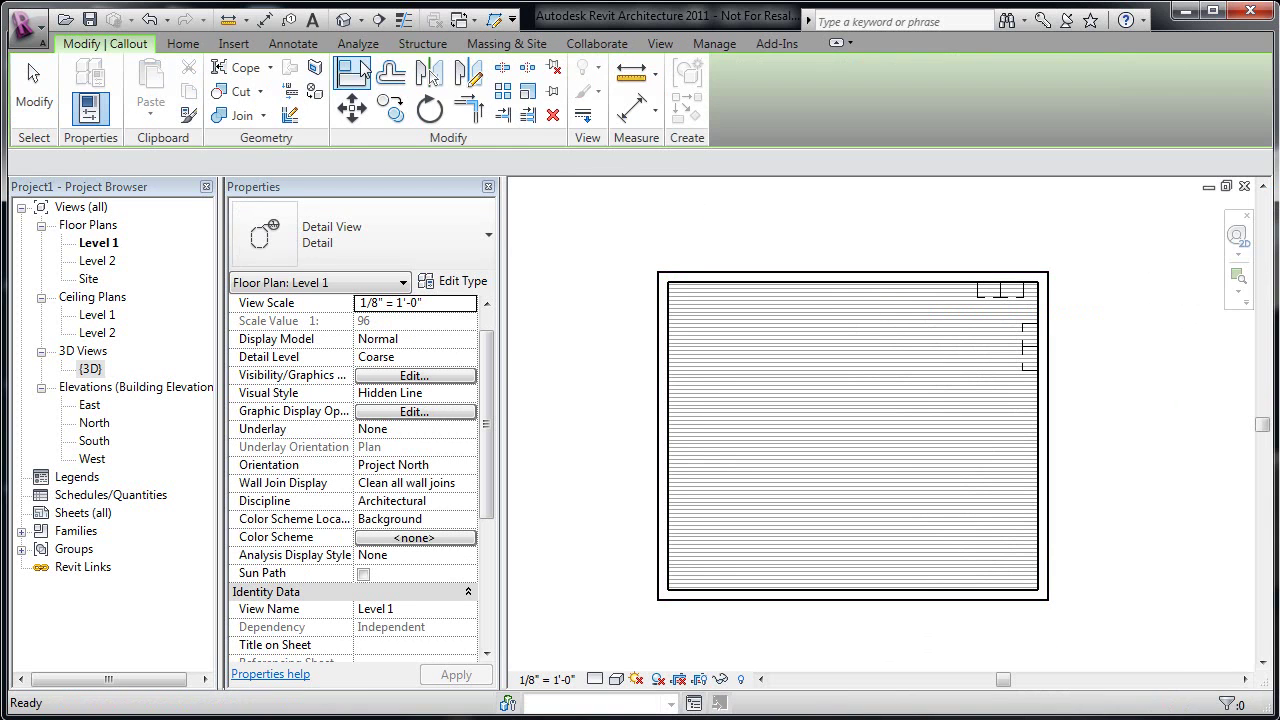
click(337, 240)
click(335, 367)
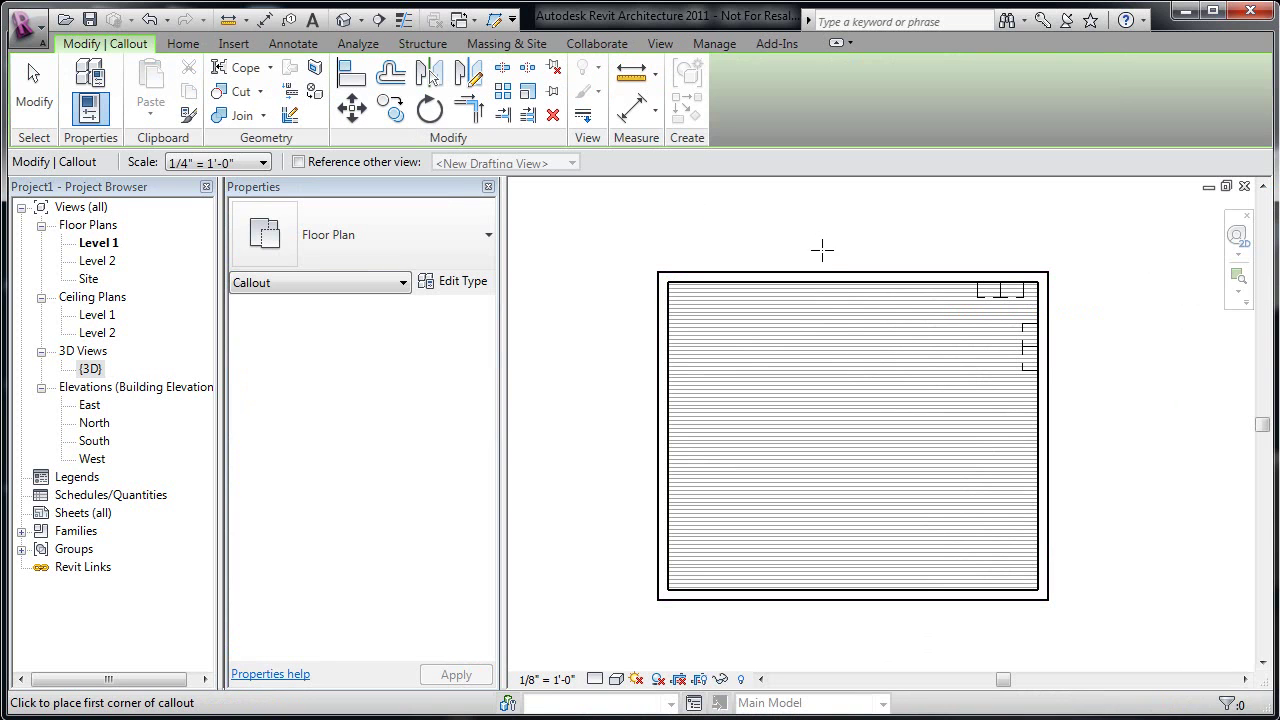
click(846, 226)
click(1121, 427)
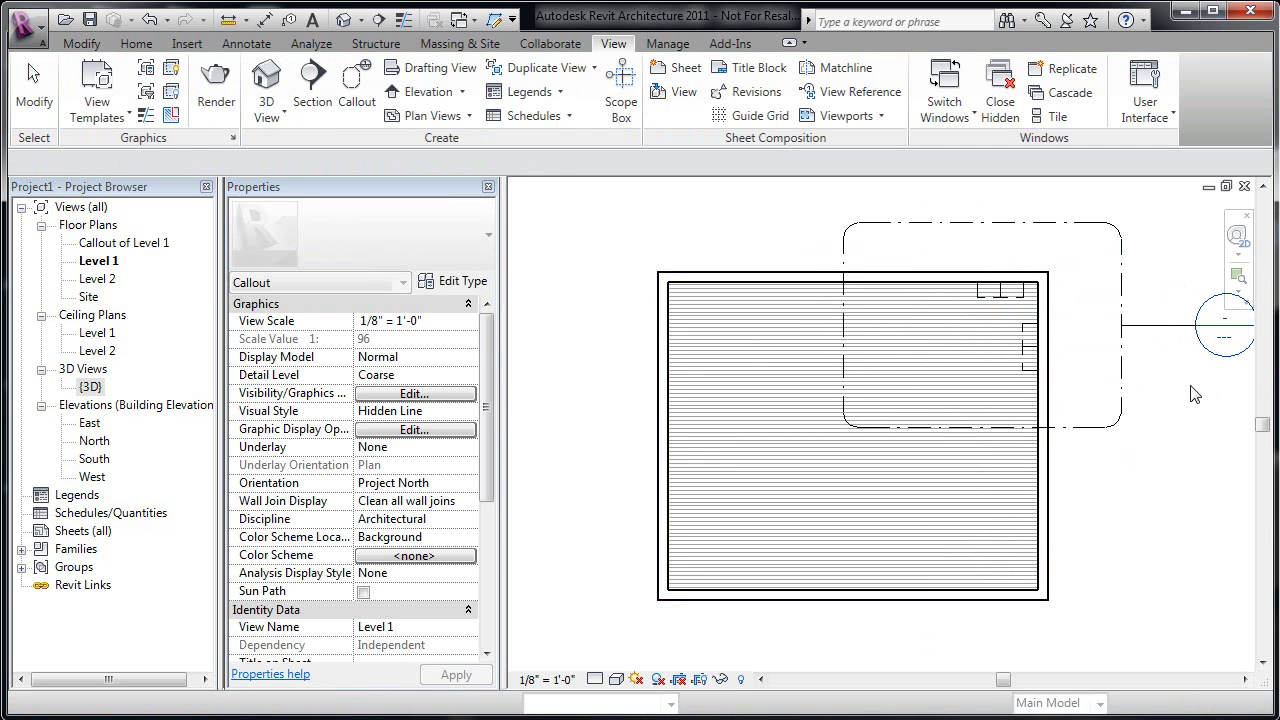
Review the View Range settings in the floor plan callout's view and return to the Level 1 floor plan
double_click(1228, 330)
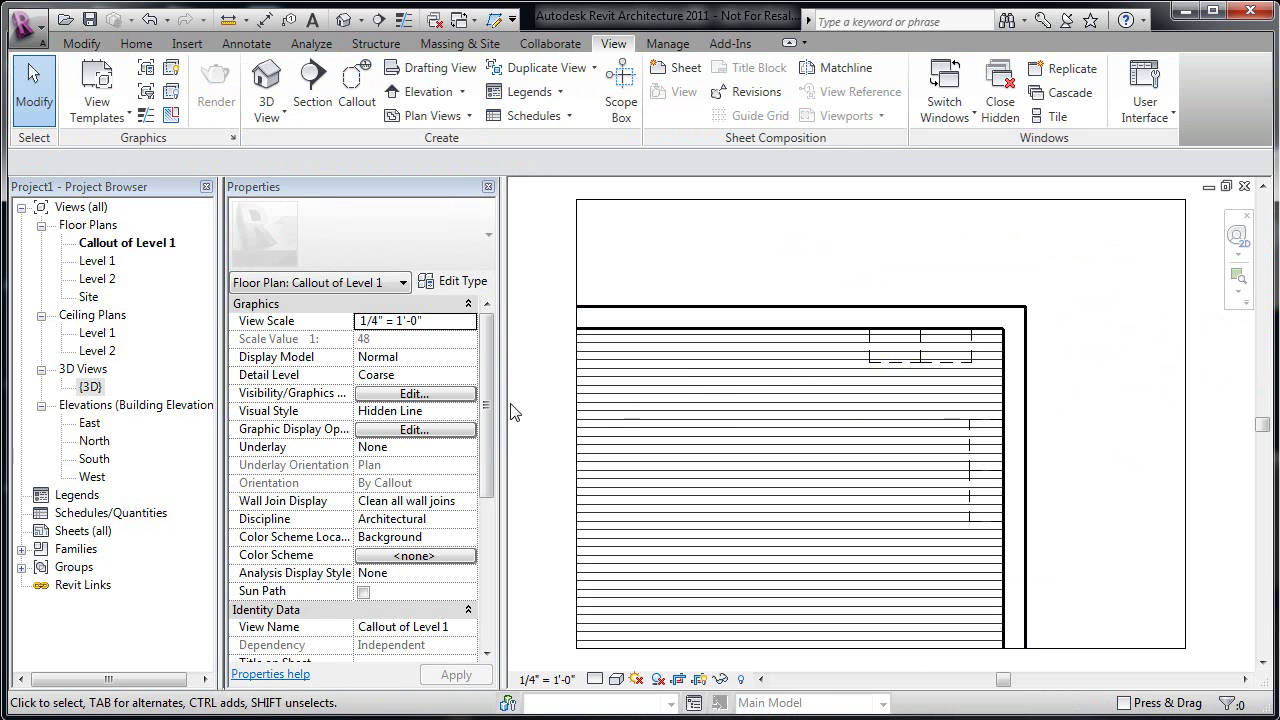
scroll(487, 425, down, 6)
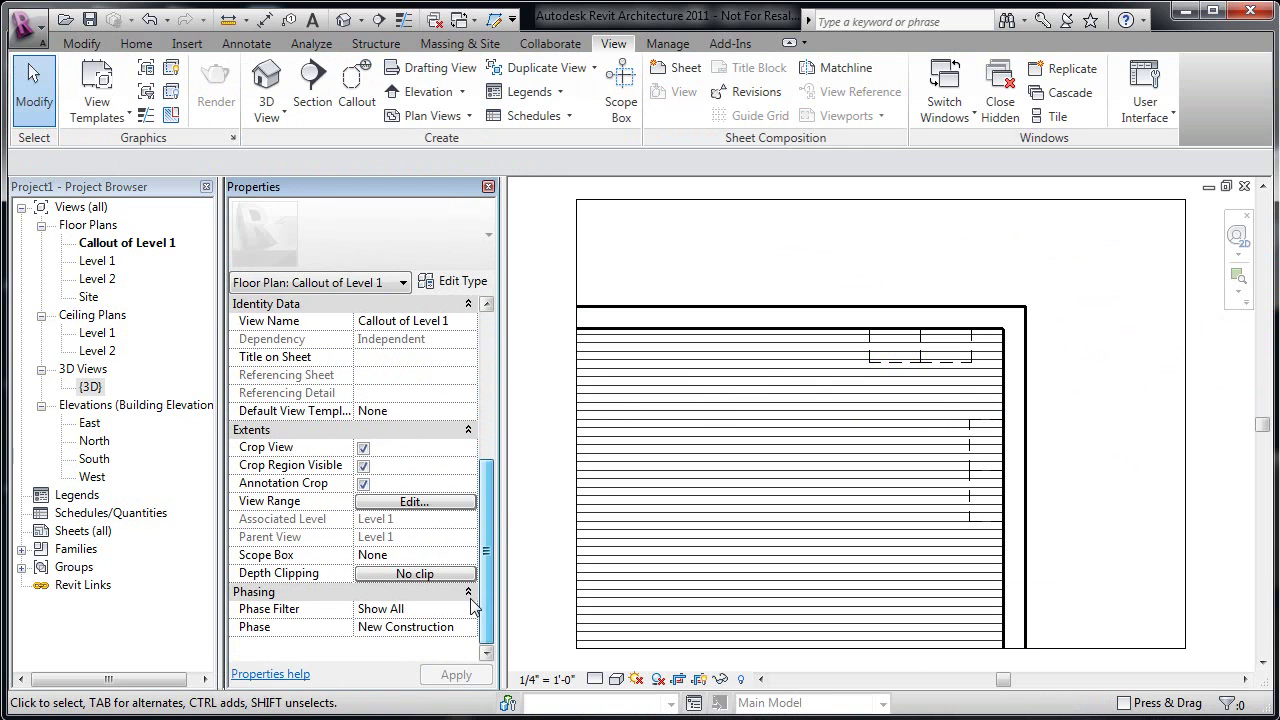
click(394, 503)
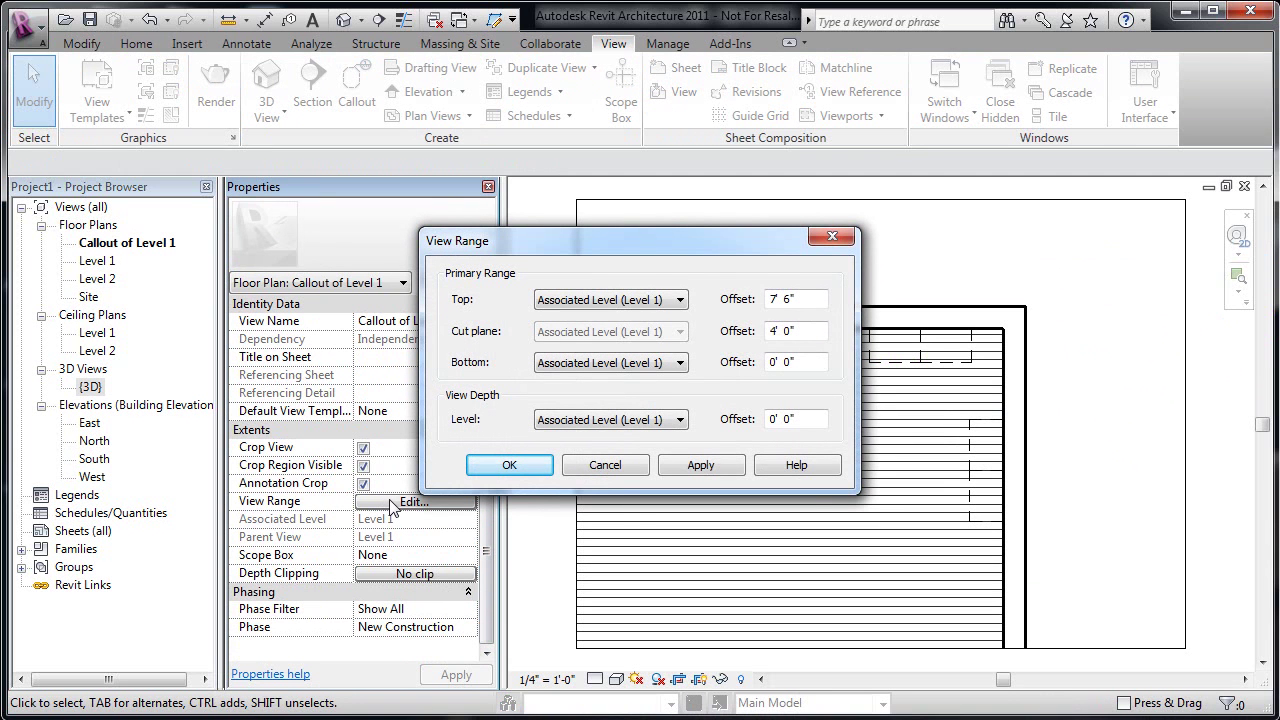
click(633, 467)
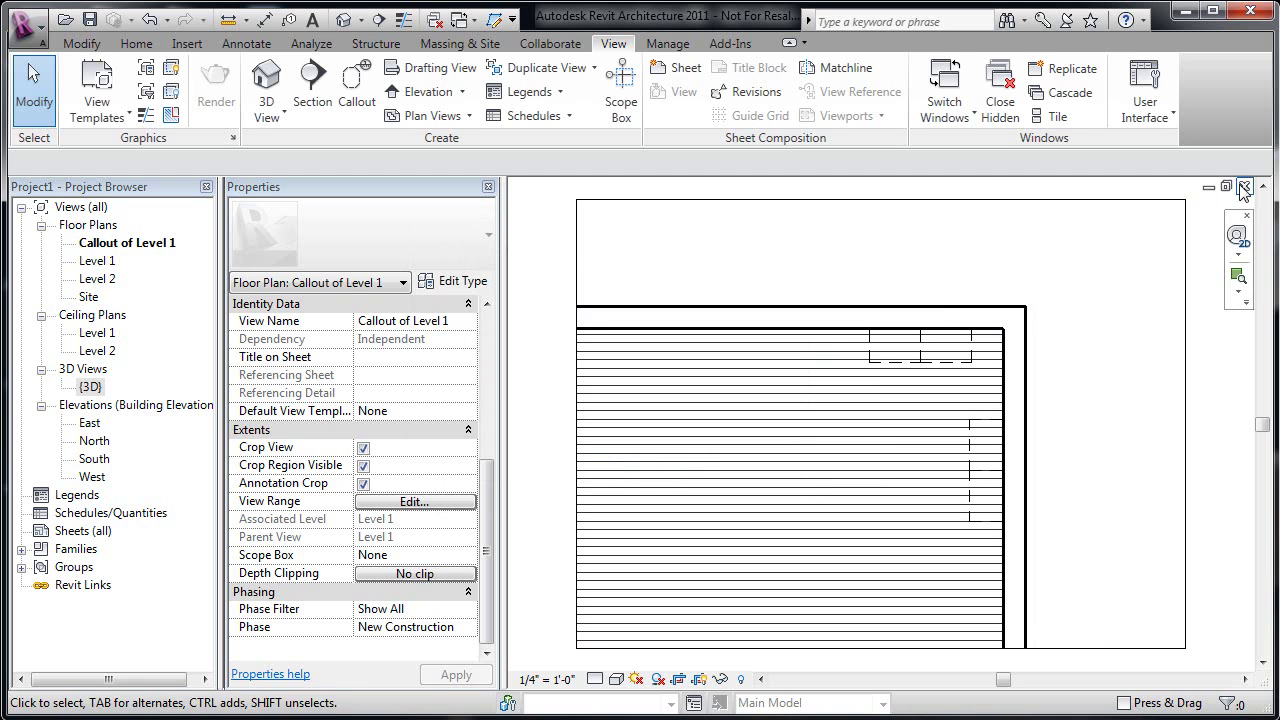
click(1207, 188)
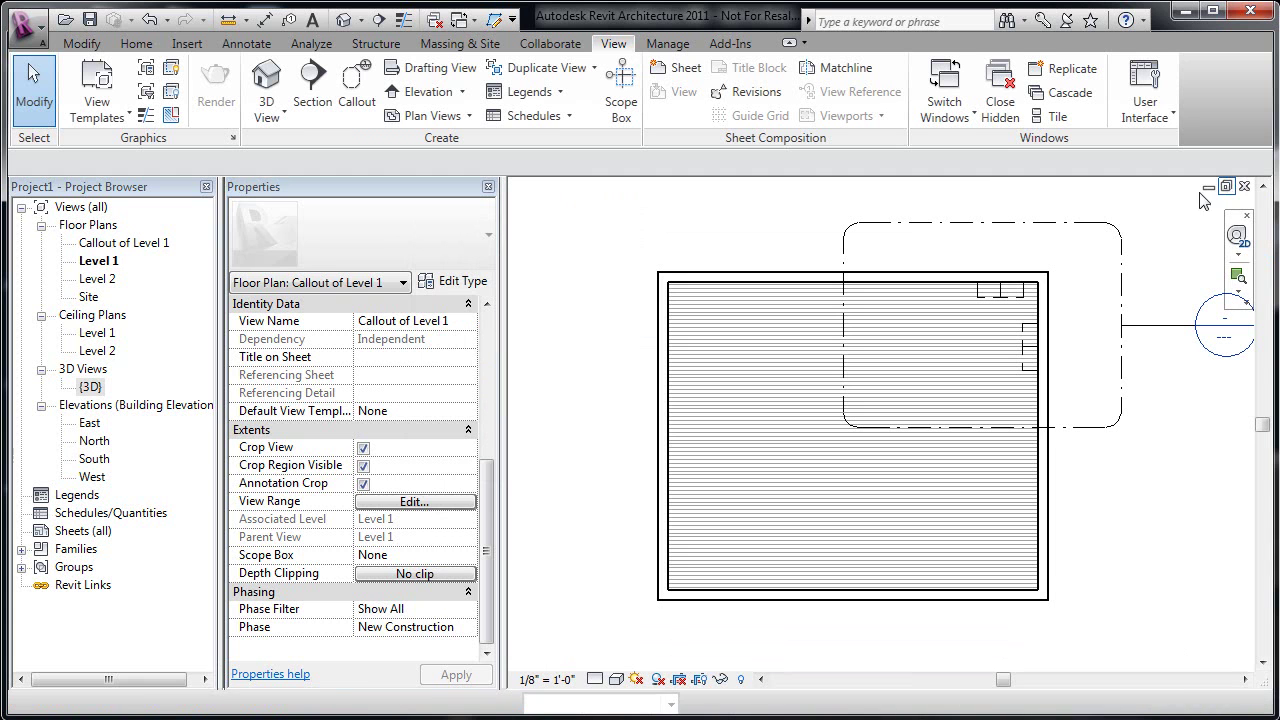
Place a Detail View type callout at 1/4" = 1'-0" around the cabinets, inside the existing floor plan callout
click(357, 92)
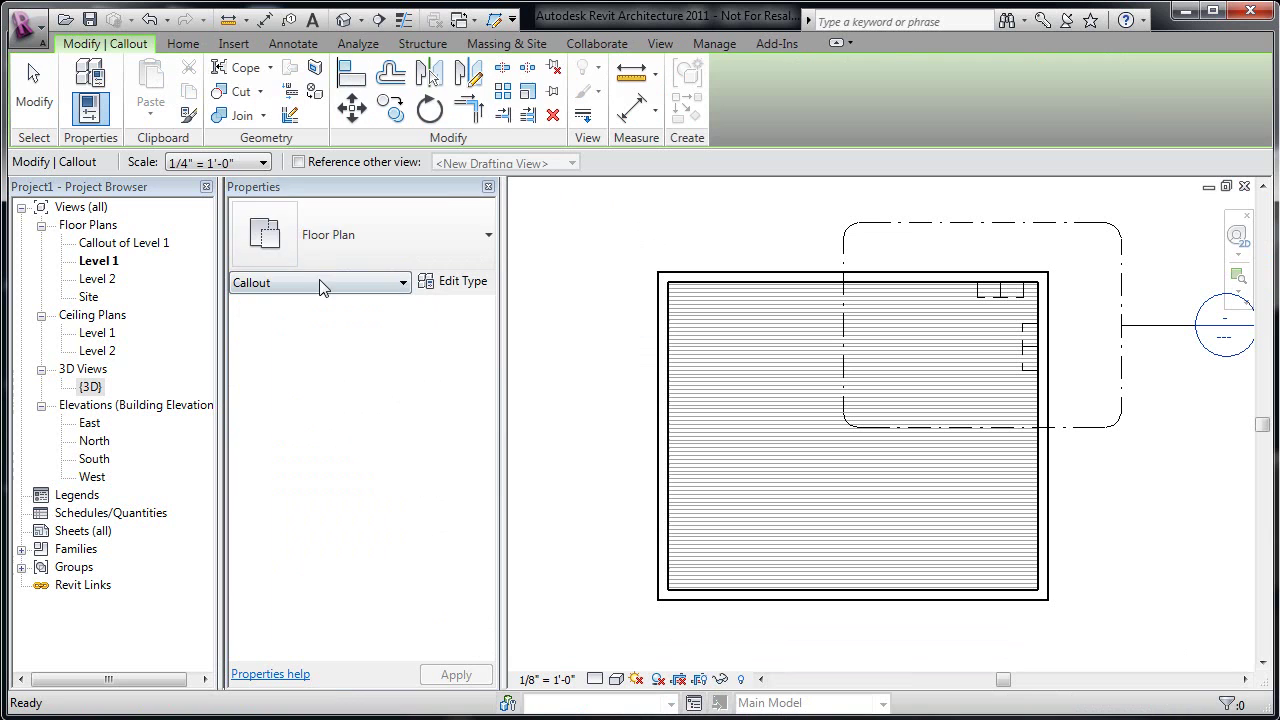
click(337, 236)
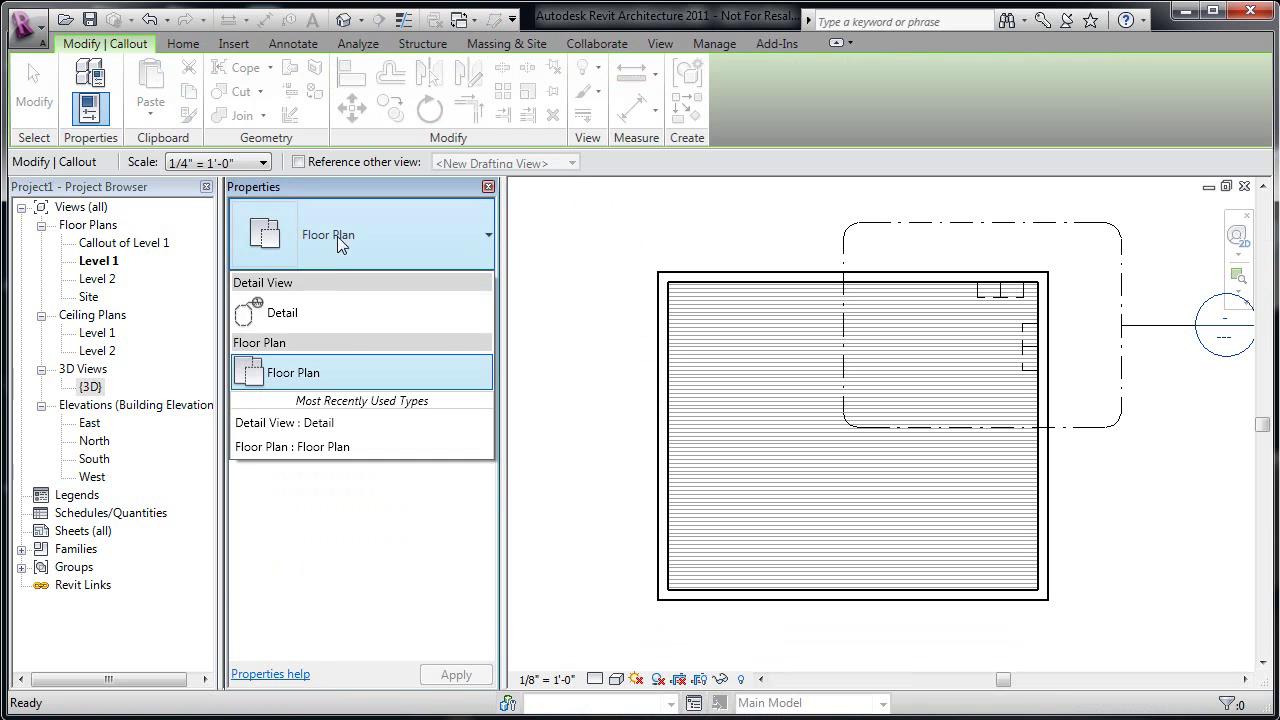
click(315, 317)
click(889, 245)
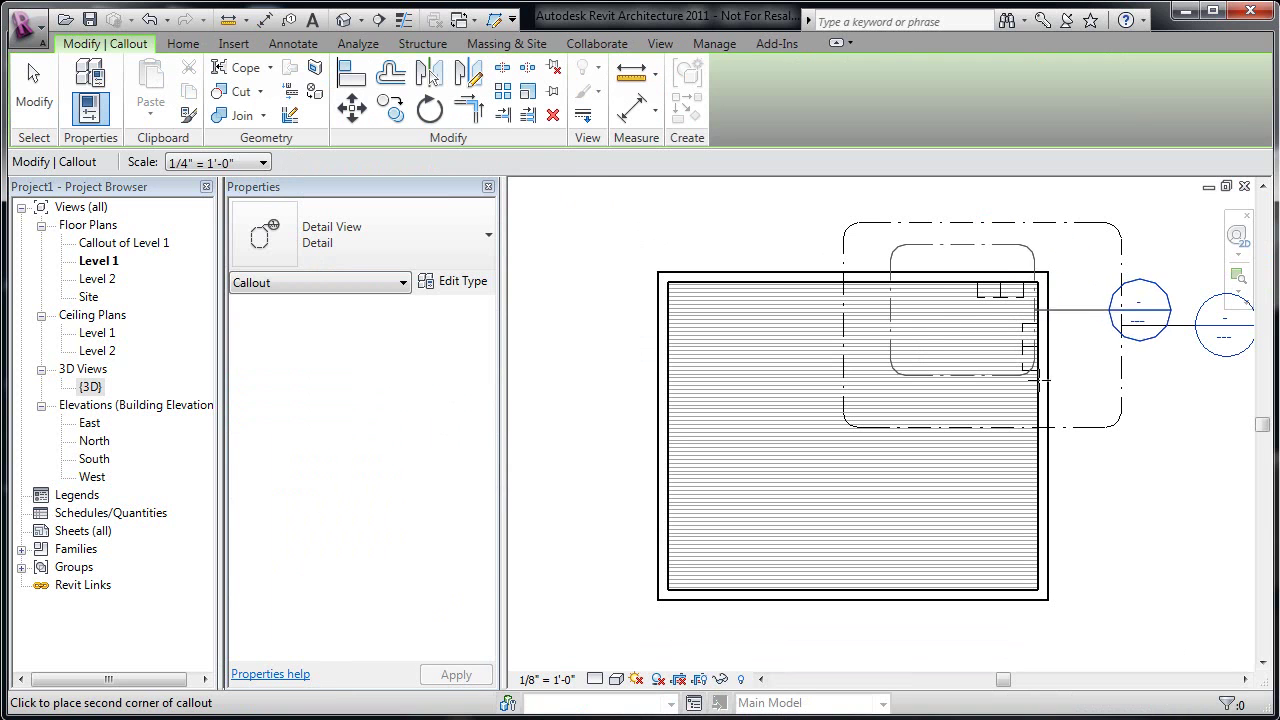
click(1060, 385)
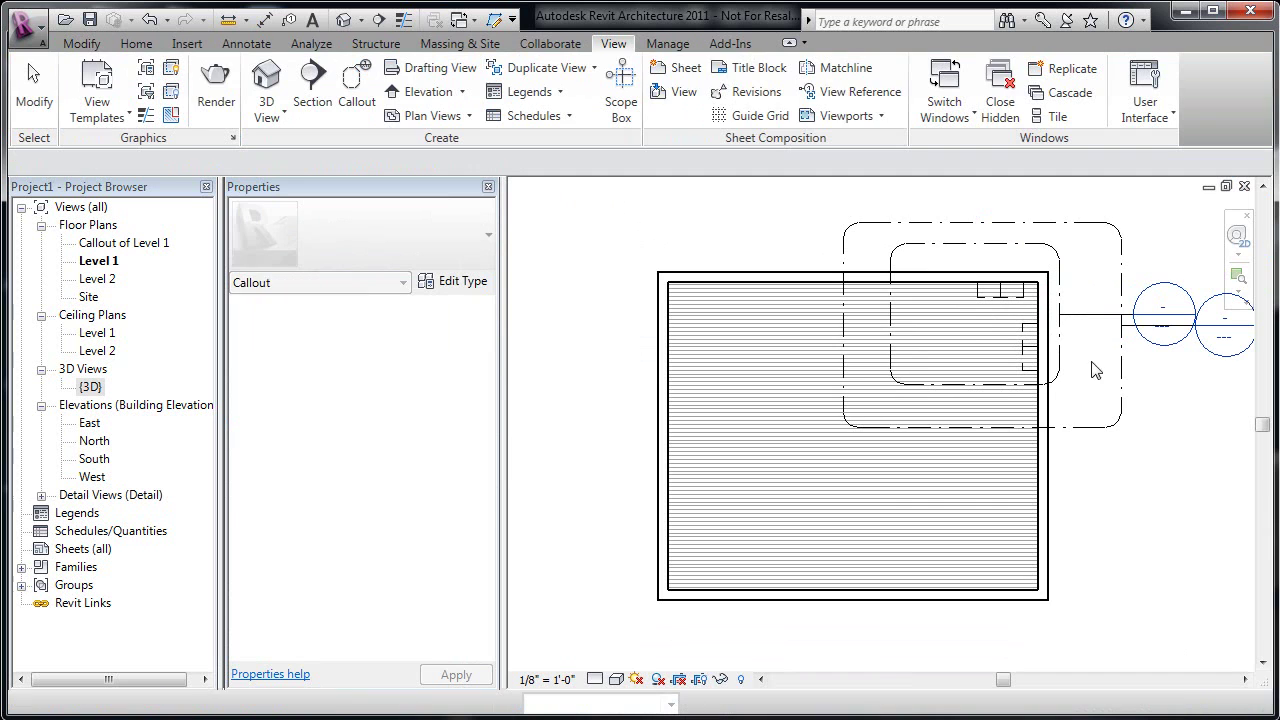
Open the new detail callout's view and set its Far Clip Settings to Independent
double_click(1162, 302)
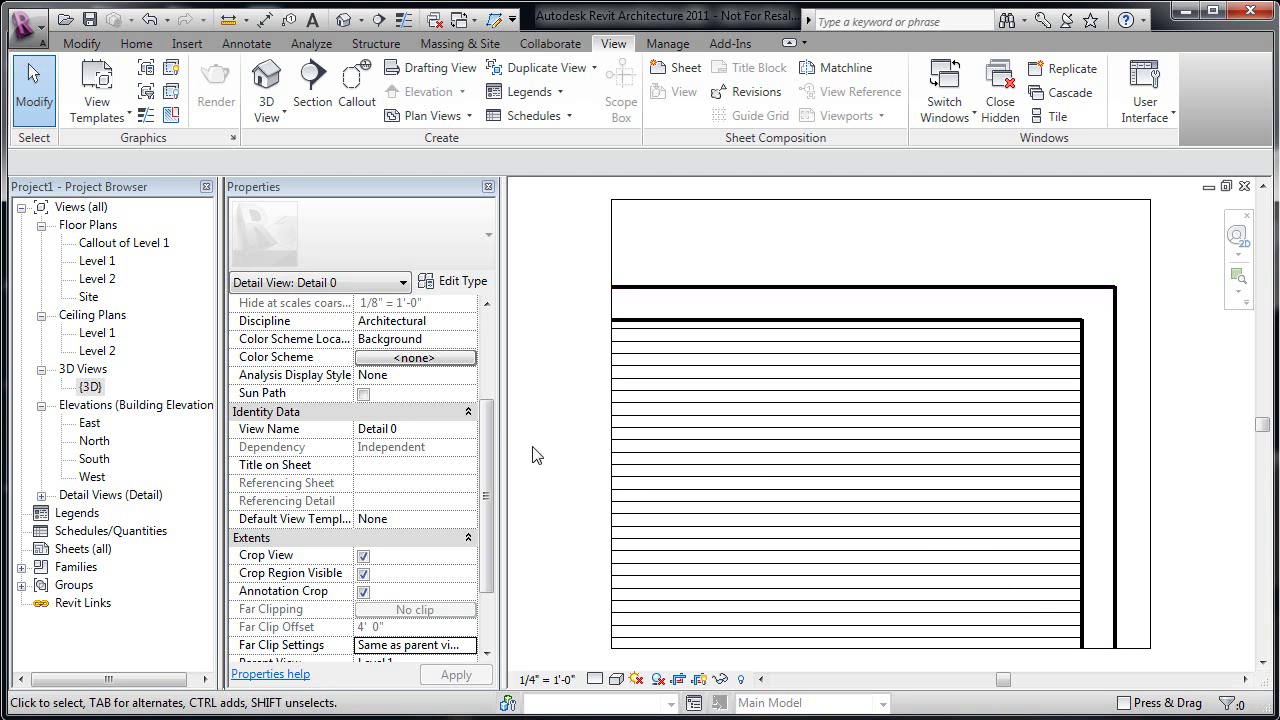
scroll(490, 458, down, 1)
drag(491, 458, 492, 485)
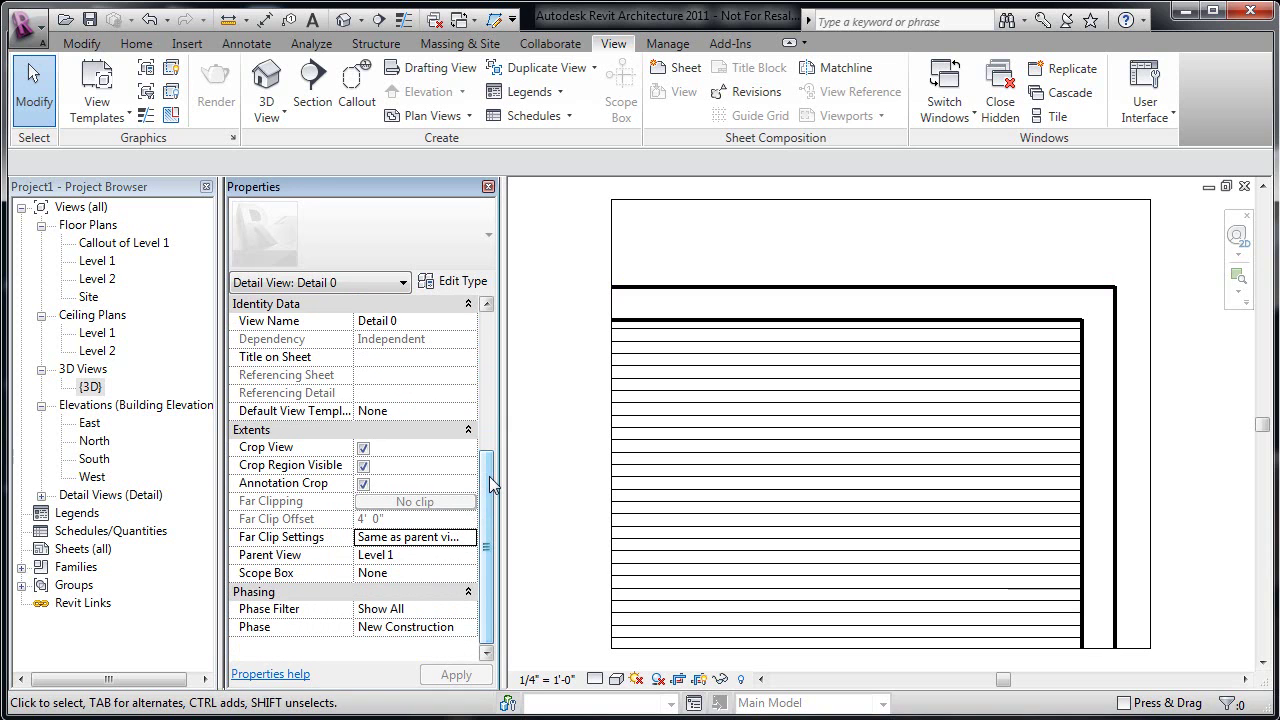
click(356, 541)
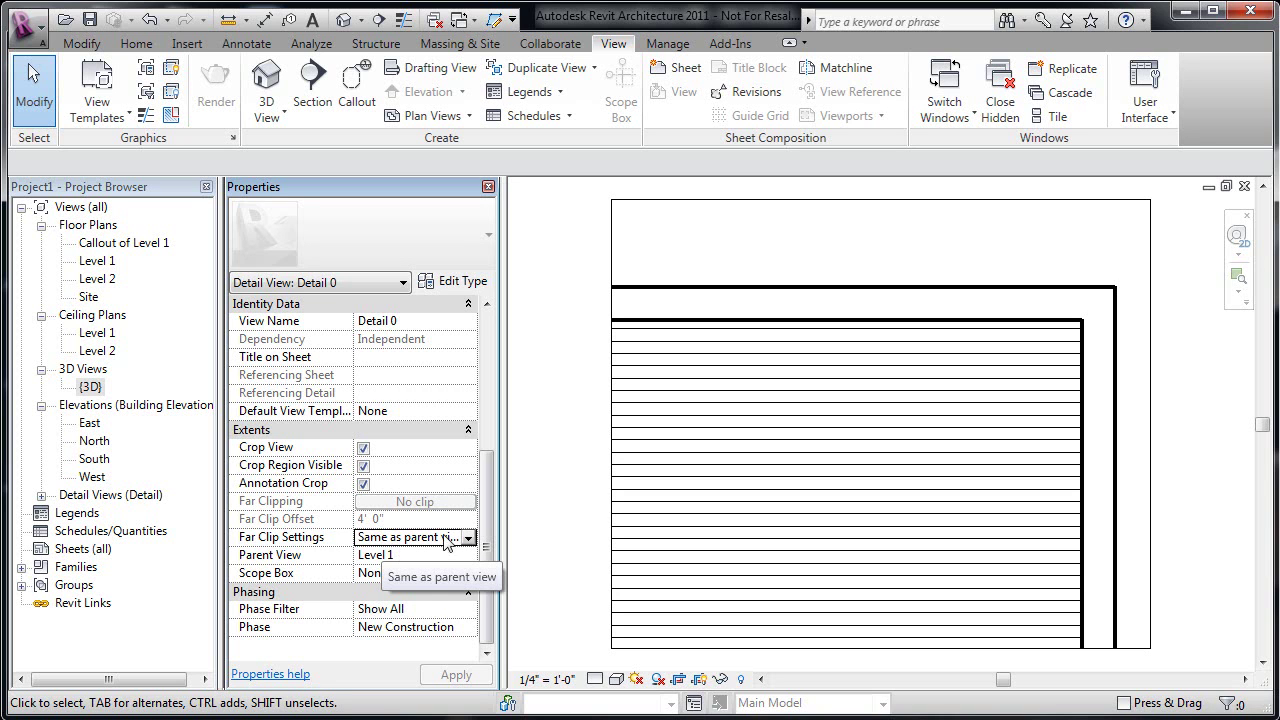
click(468, 538)
click(436, 556)
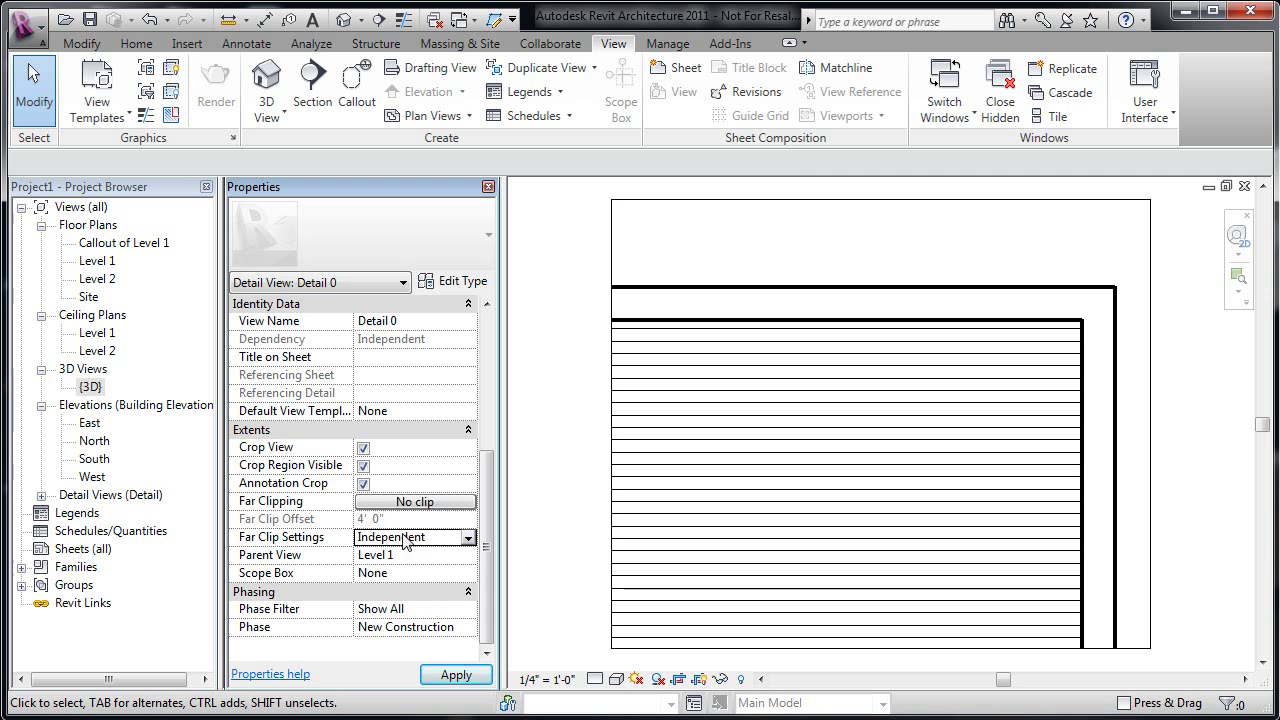
Set the detail view's Far Clipping to Clip with line and its Far Clip Offset to 5' 0"
click(400, 502)
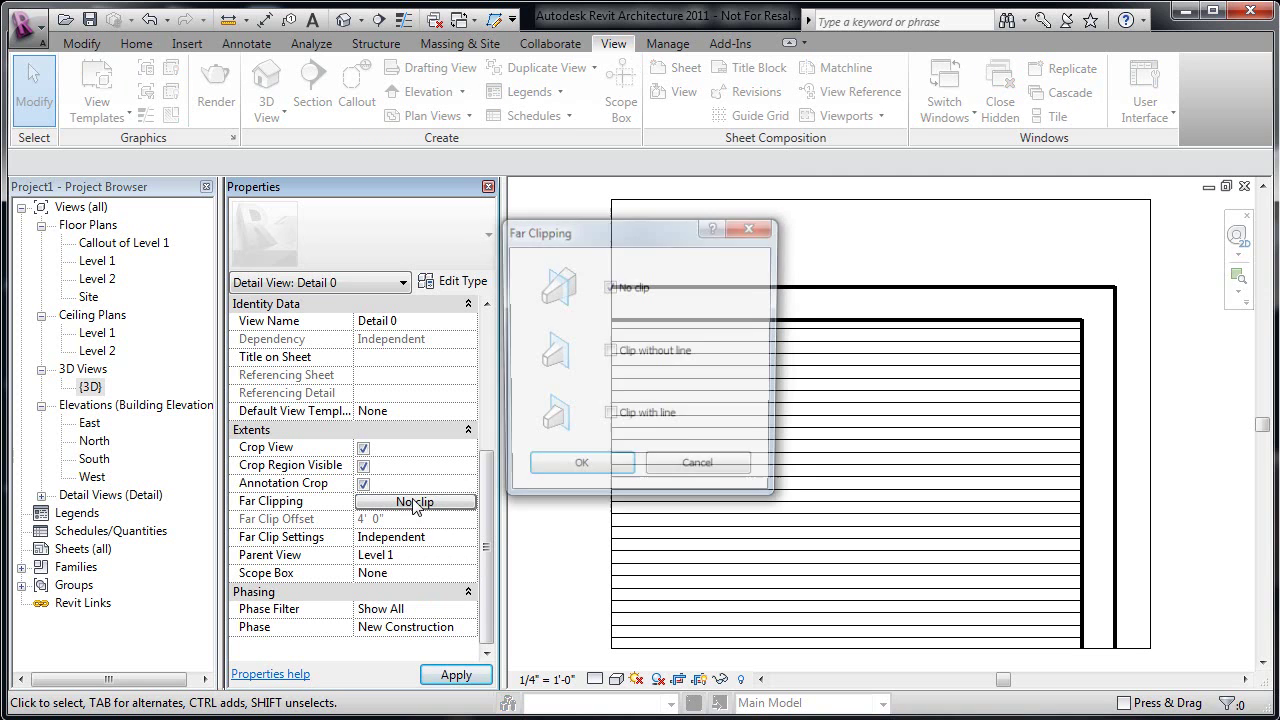
click(609, 352)
click(609, 417)
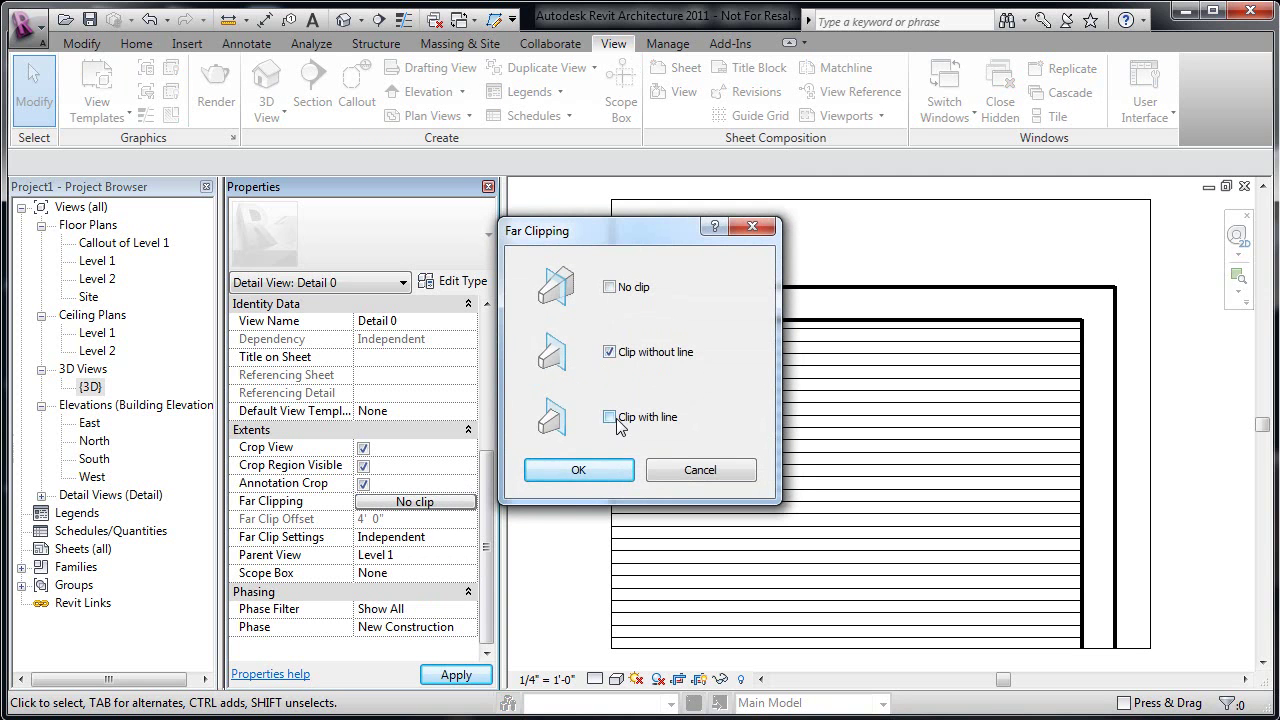
click(590, 471)
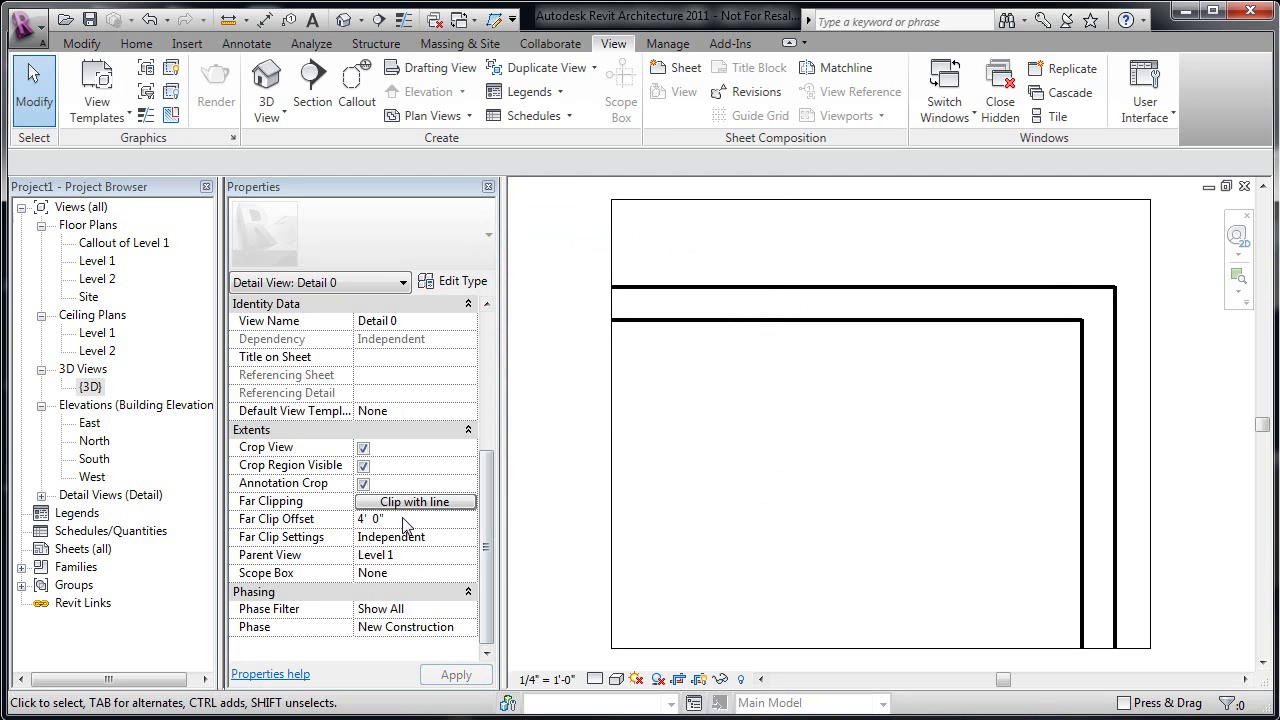
click(418, 519)
text(5' 0")
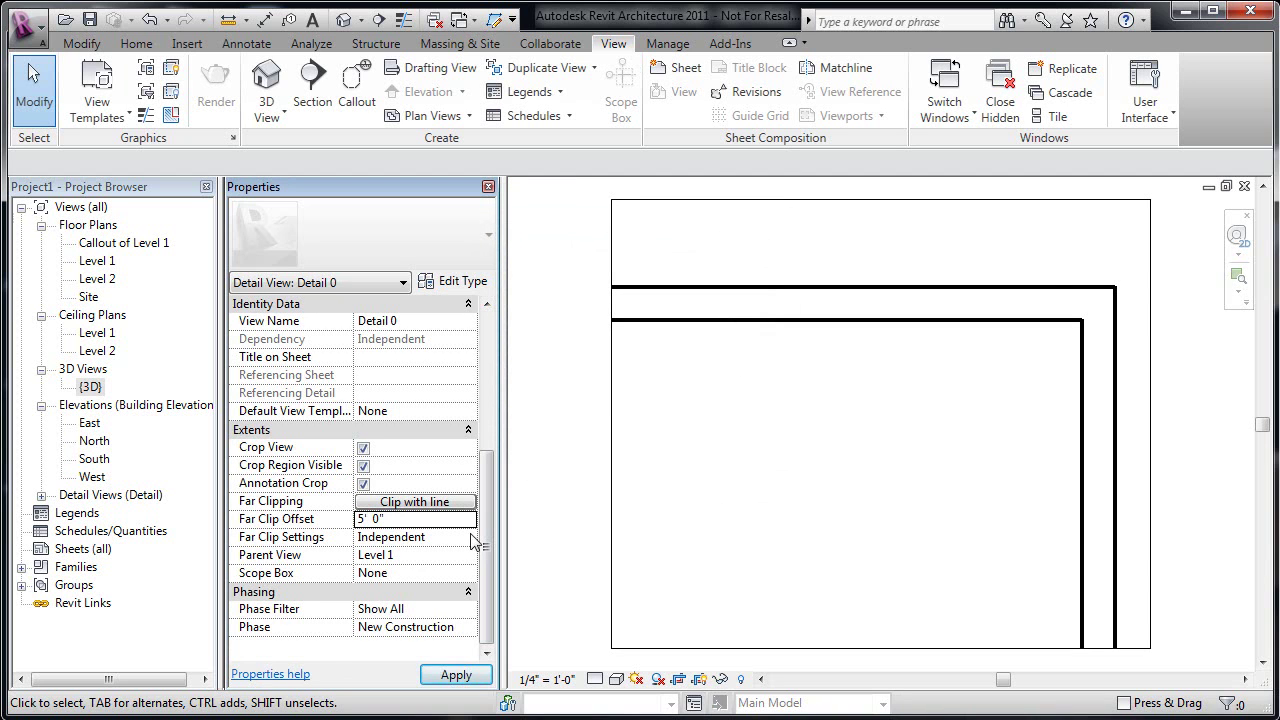
key(Return)
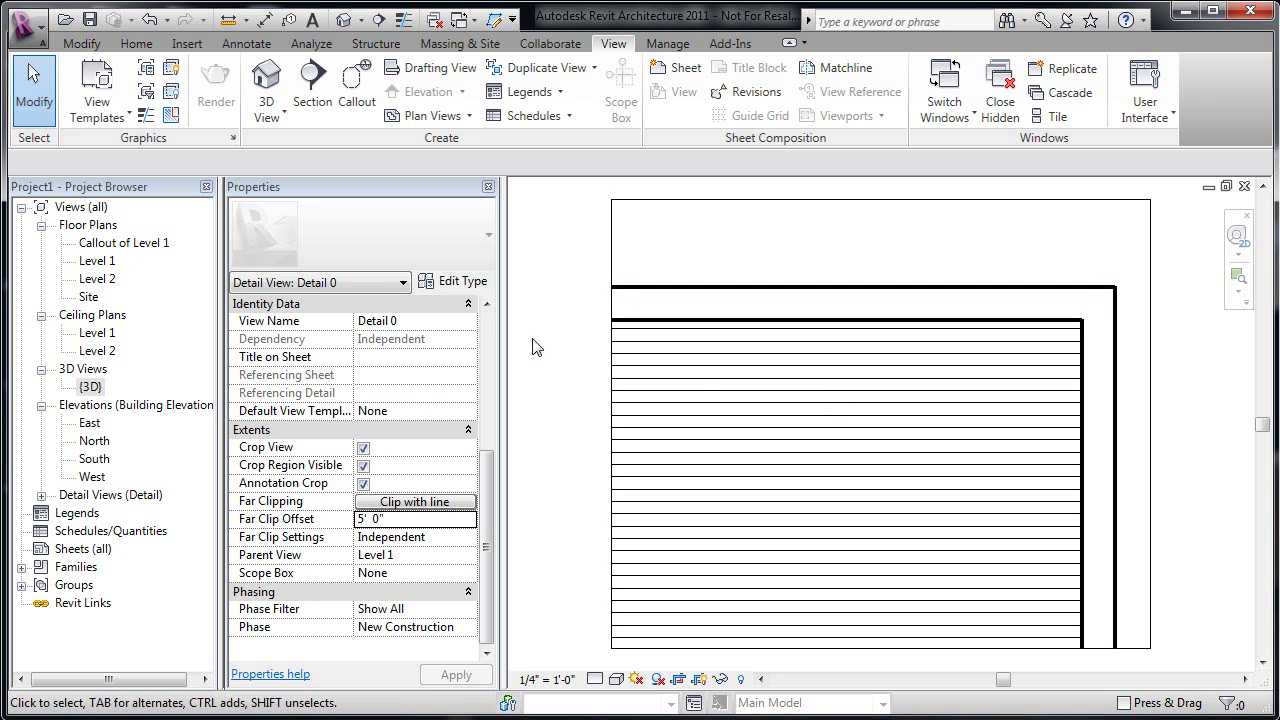
drag(491, 498, 480, 381)
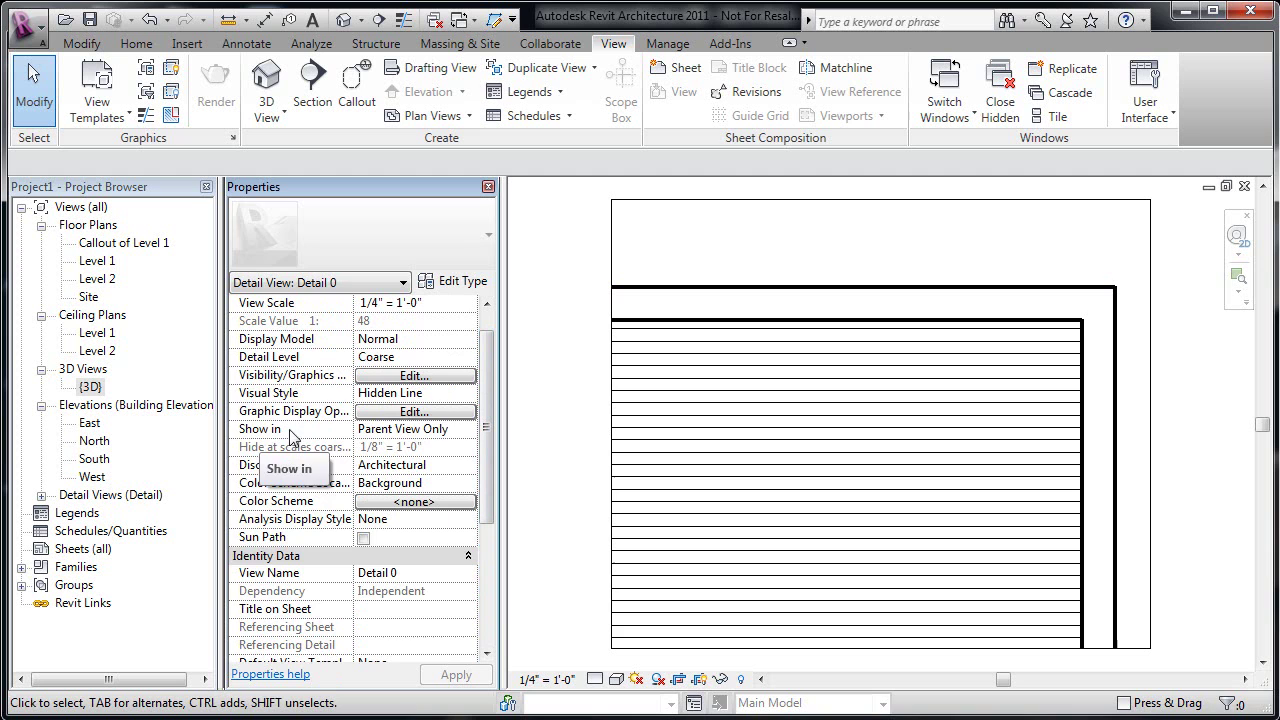
click(371, 429)
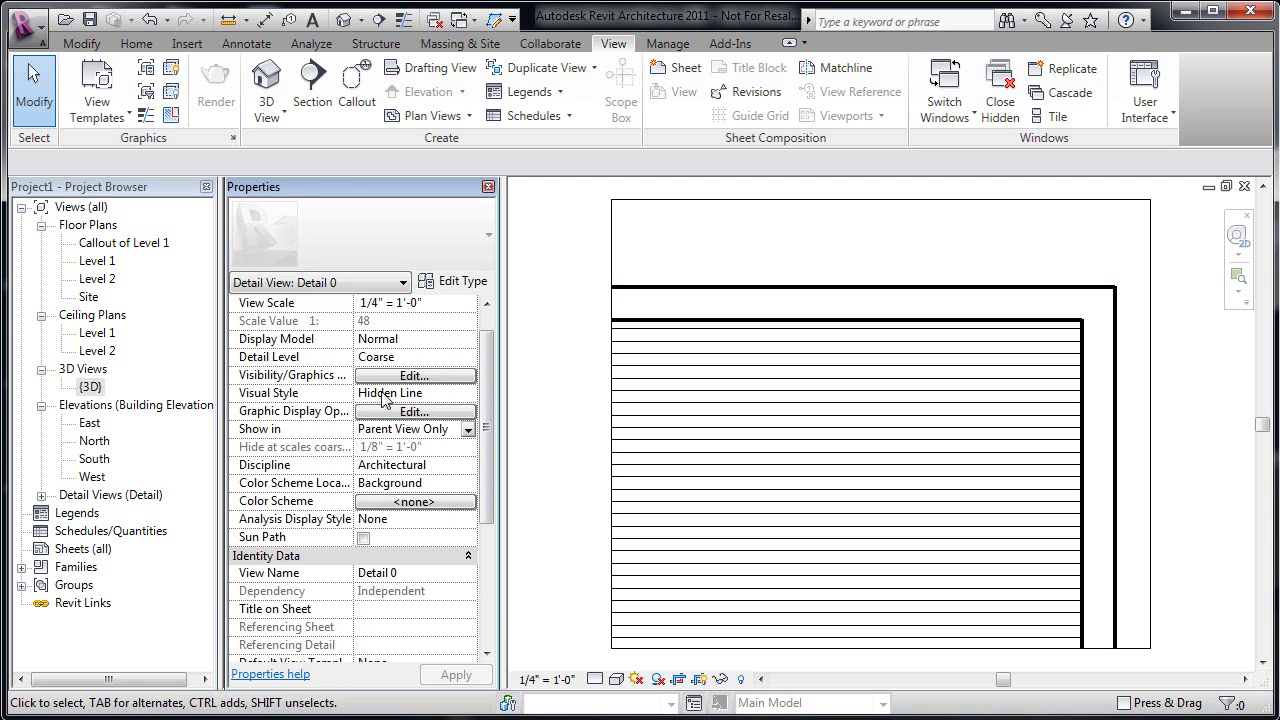
click(469, 430)
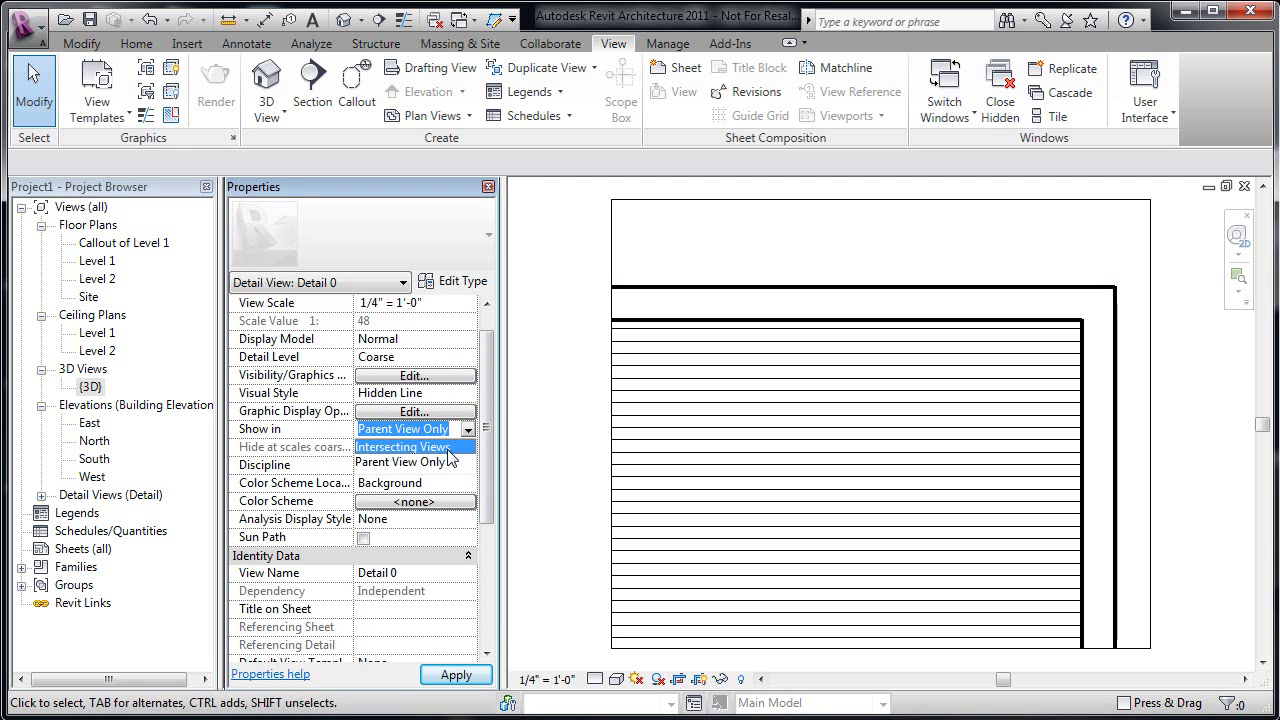
key(Up)
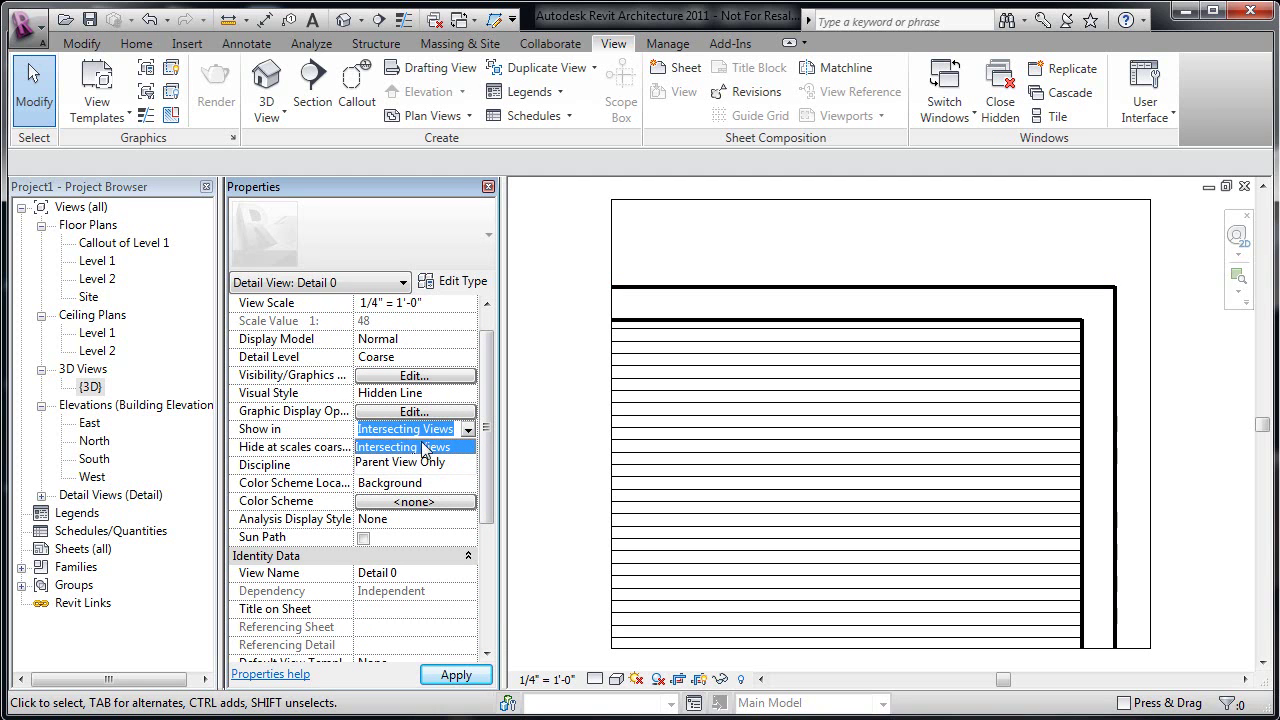
click(405, 462)
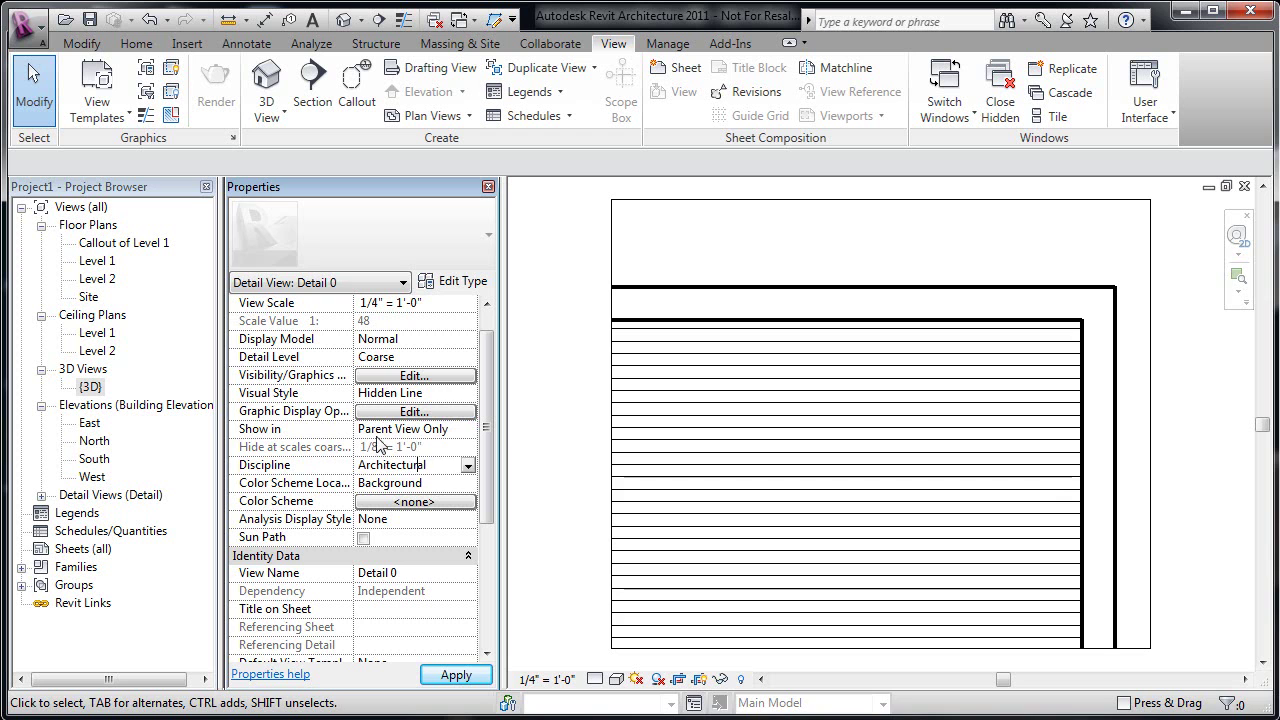
Open the East elevation and set the Show in property of the Detail 0 view to Intersecting Views
double_click(90, 424)
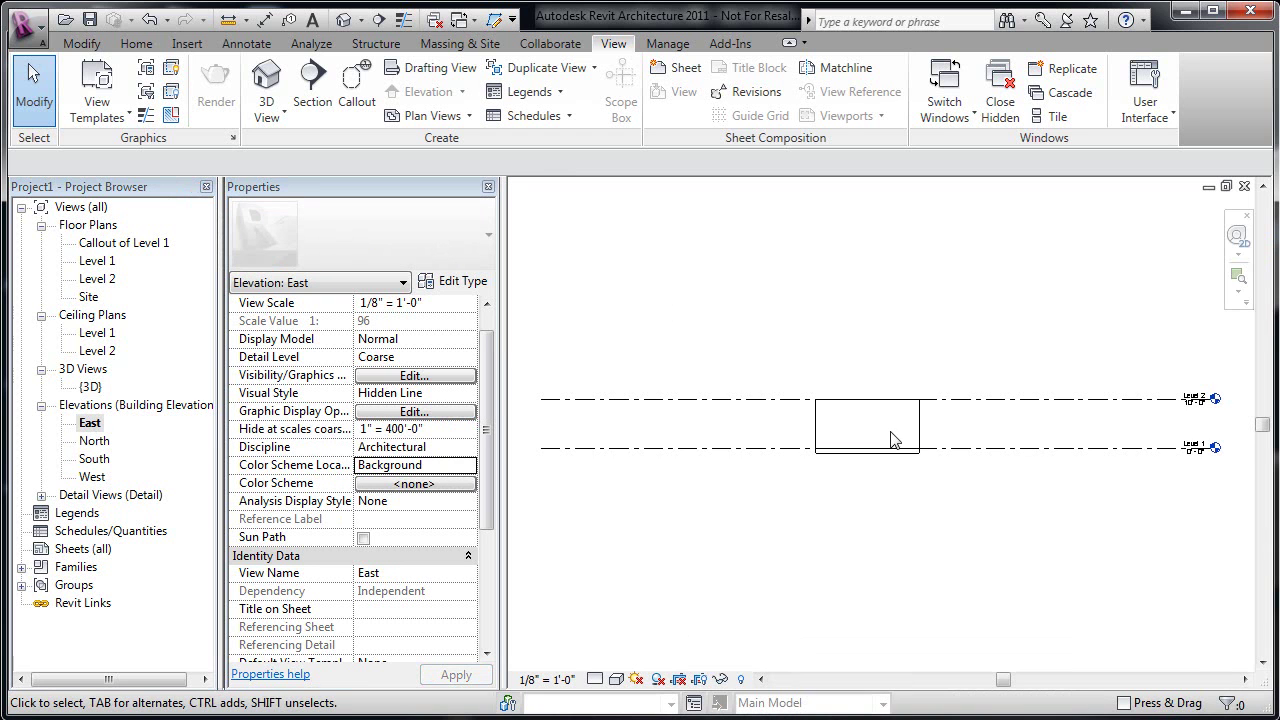
scroll(890, 438, up, 3)
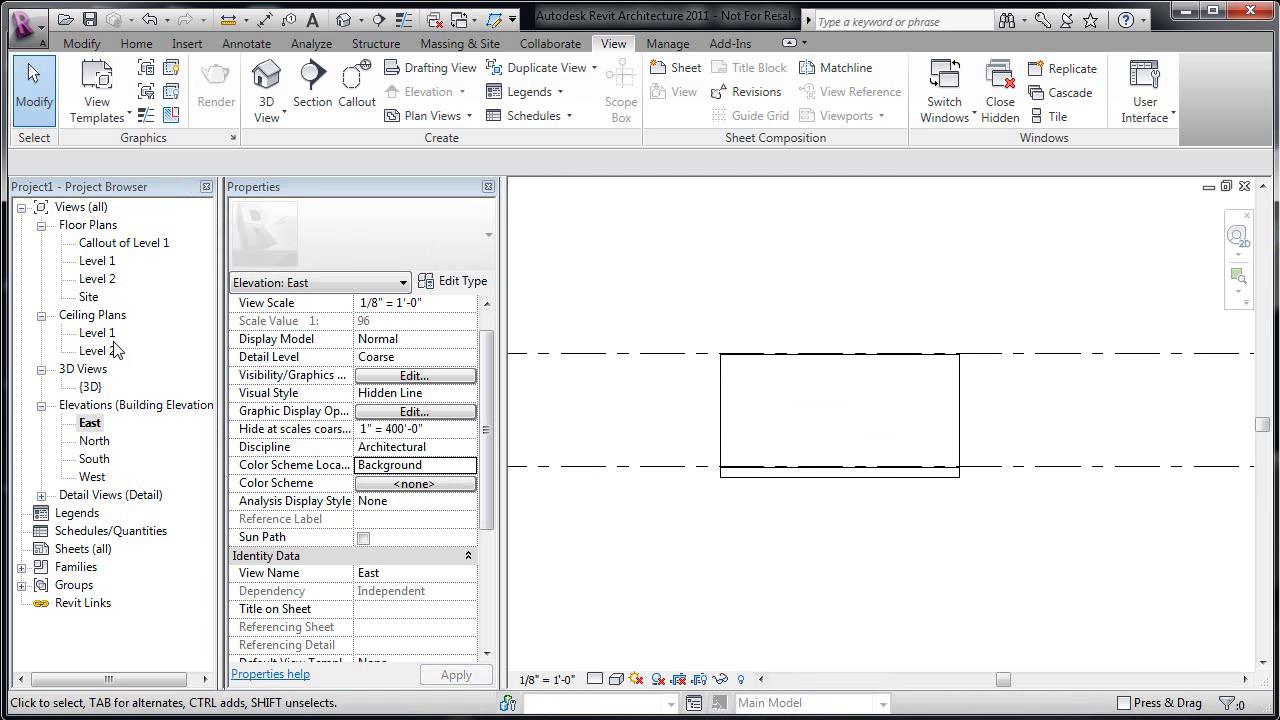
click(42, 495)
click(87, 514)
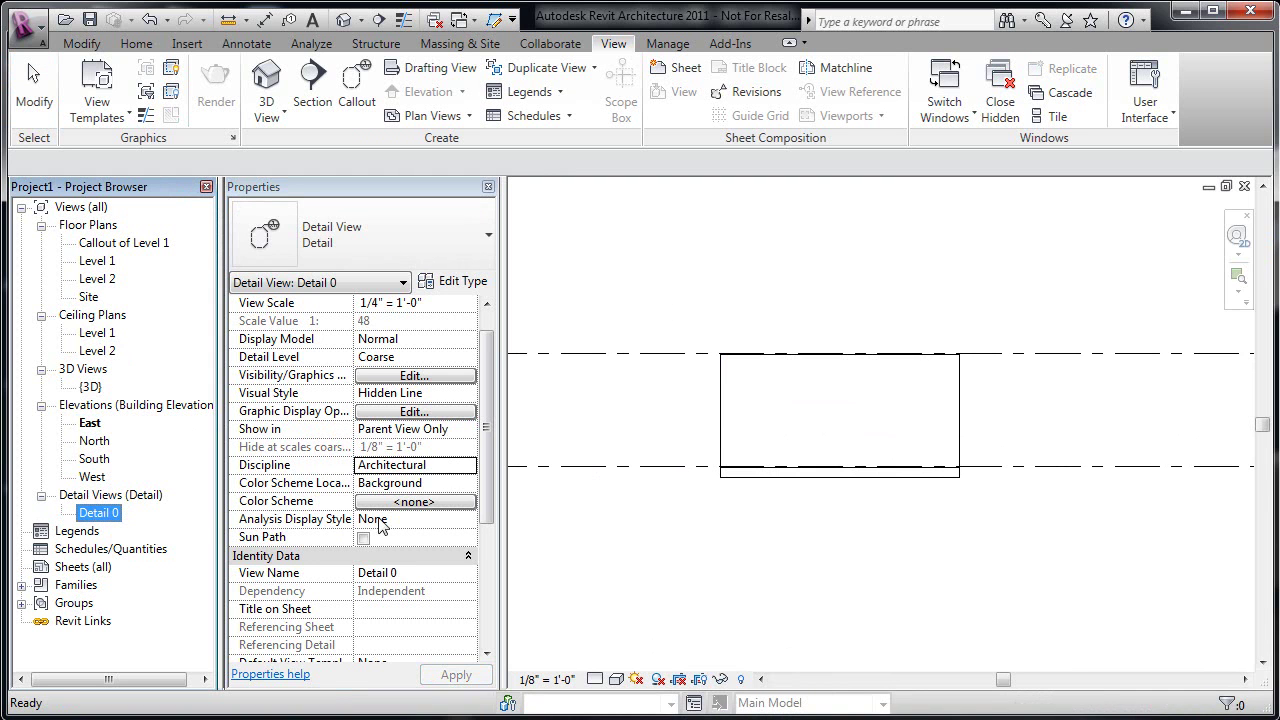
click(467, 429)
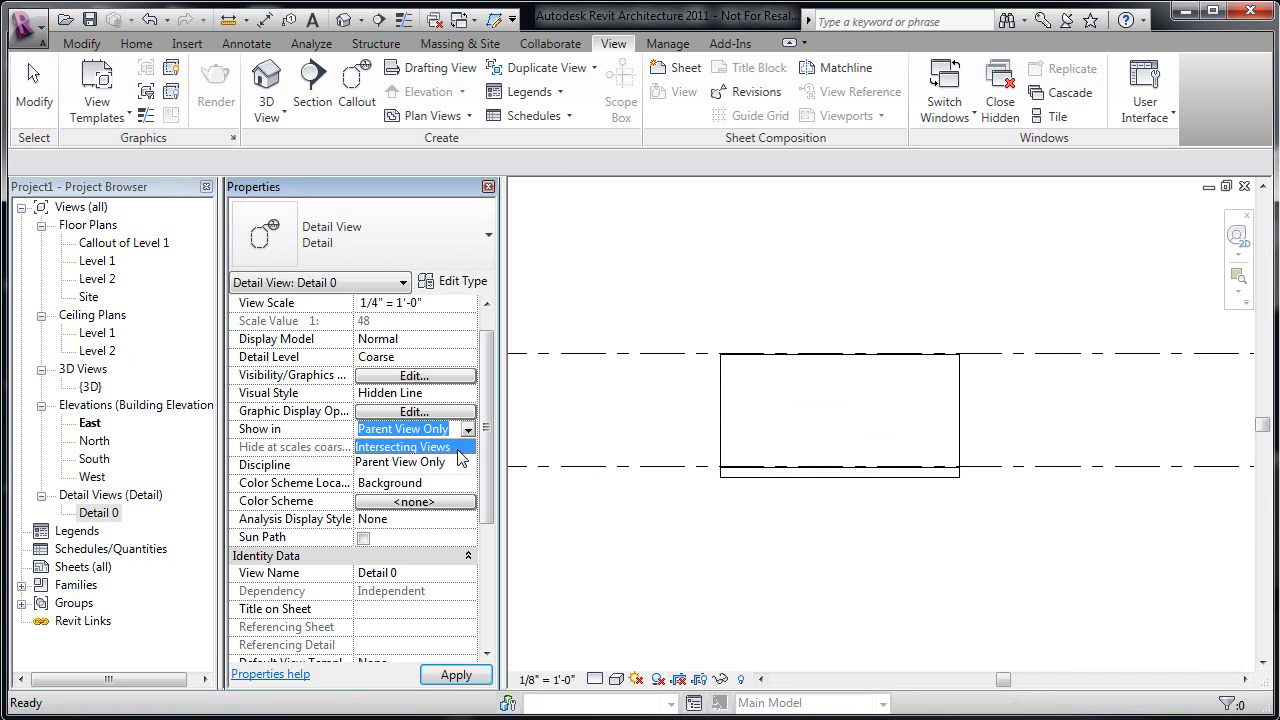
click(461, 455)
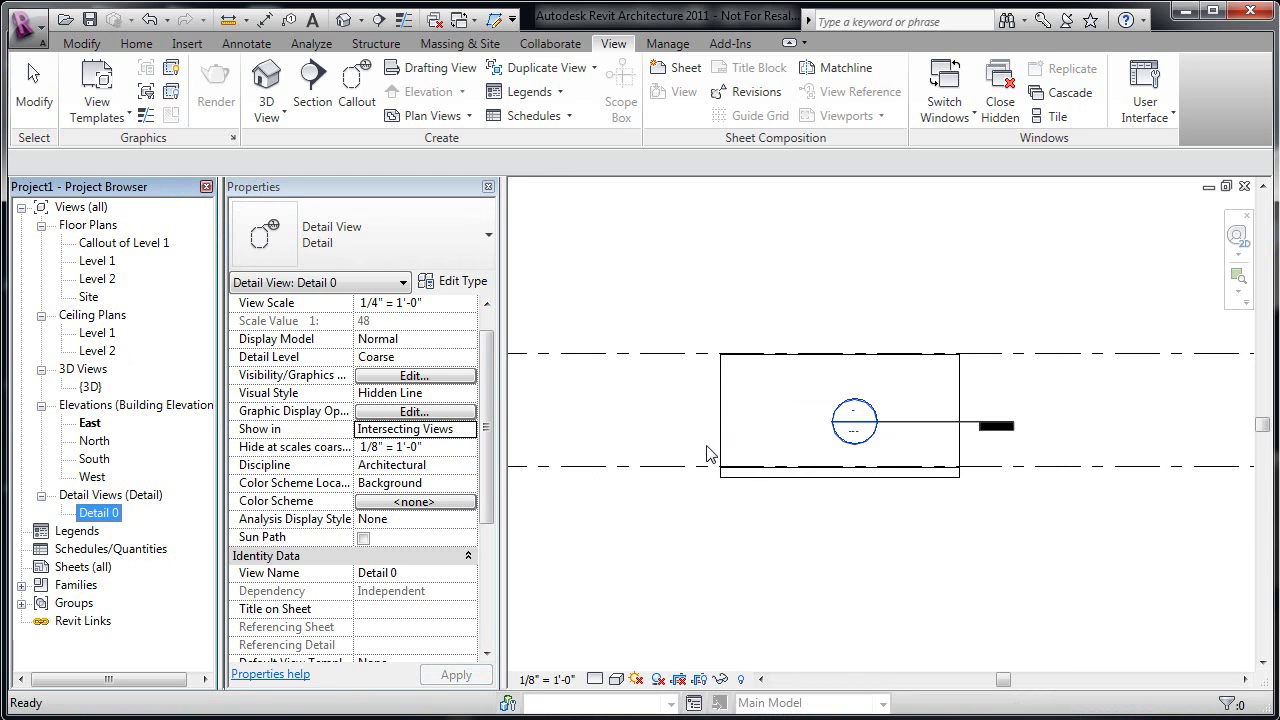
click(917, 426)
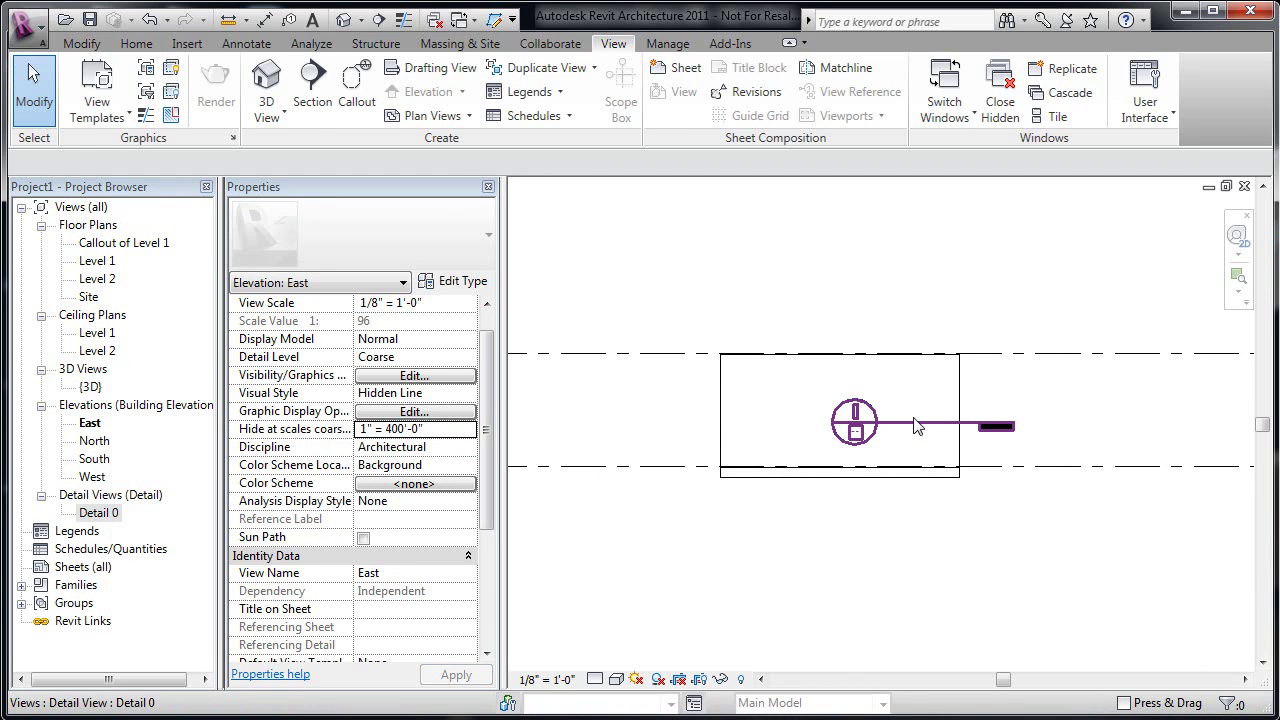
Deepen the Detail 0 section's far clip to about 6' 5" in the East elevation and try to move its cut line vertically
click(917, 426)
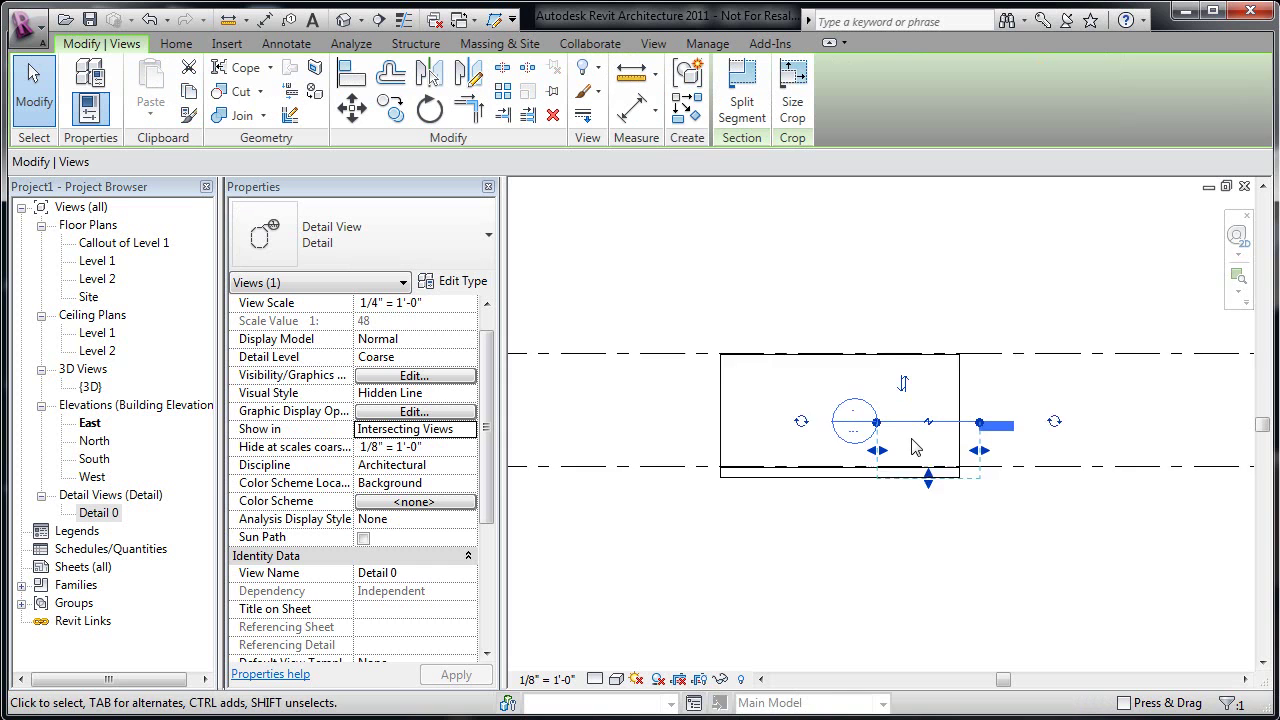
scroll(915, 447, up, 2)
drag(937, 505, 930, 553)
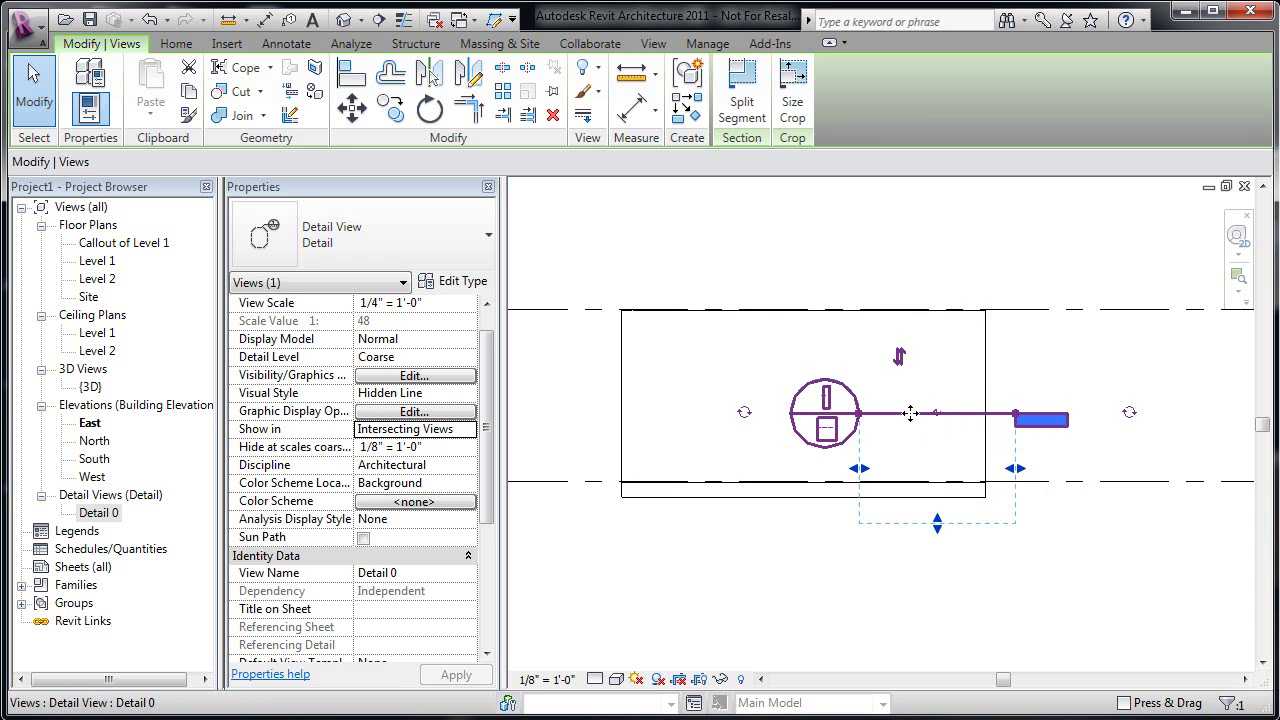
mouse_move(910, 402)
mouse_down()
mouse_move(918, 338)
mouse_move(908, 455)
mouse_move(906, 420)
mouse_up()
click(758, 598)
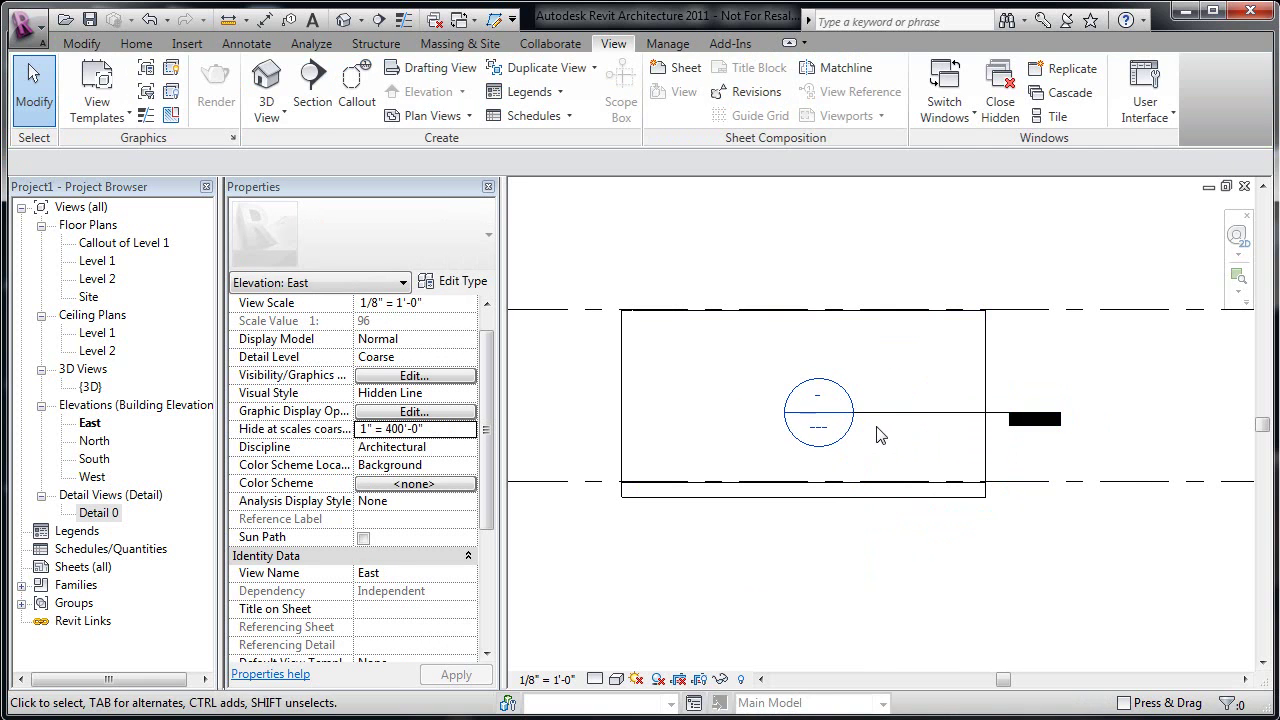
Set the Parent View of the Detail 0 section to <none>
click(880, 421)
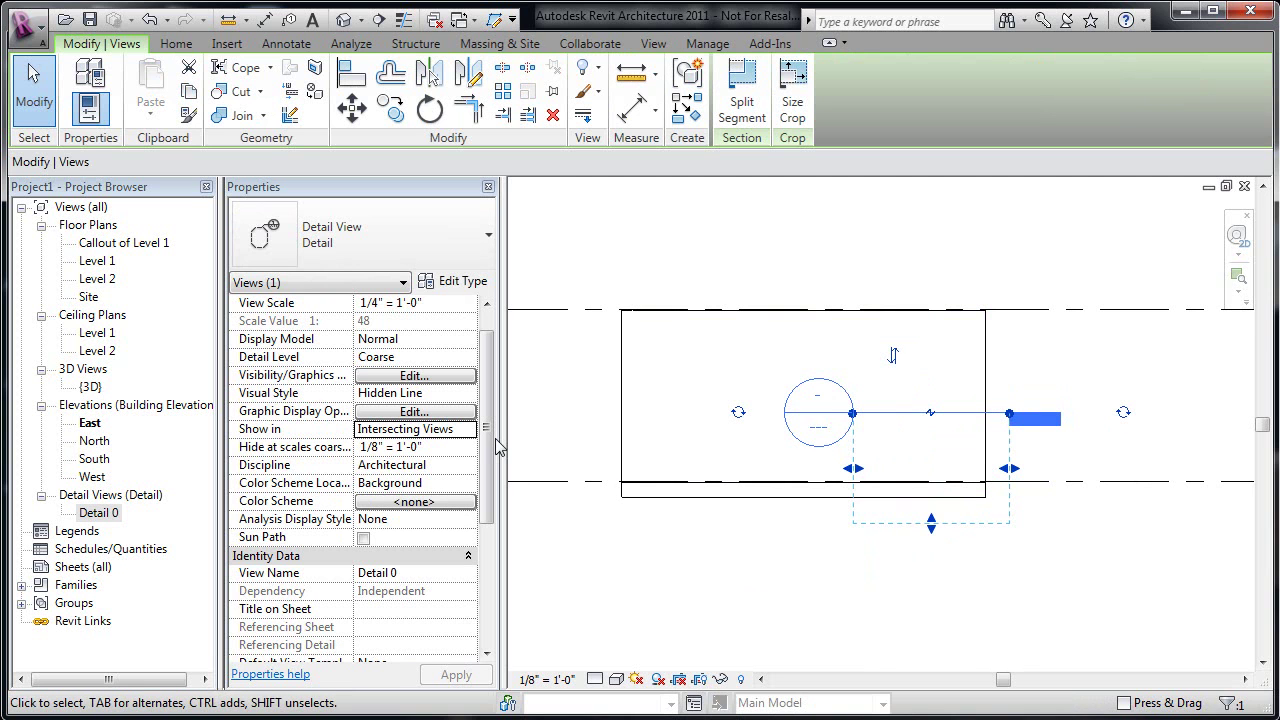
drag(495, 445, 490, 587)
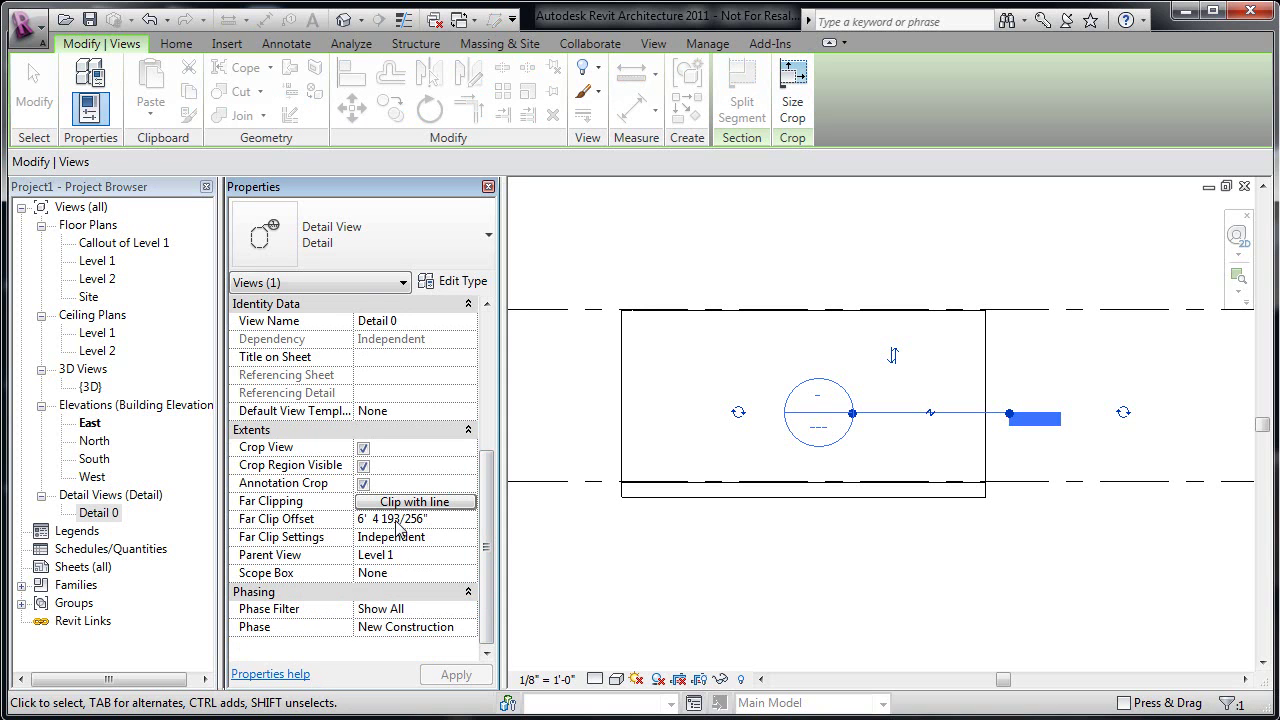
click(393, 557)
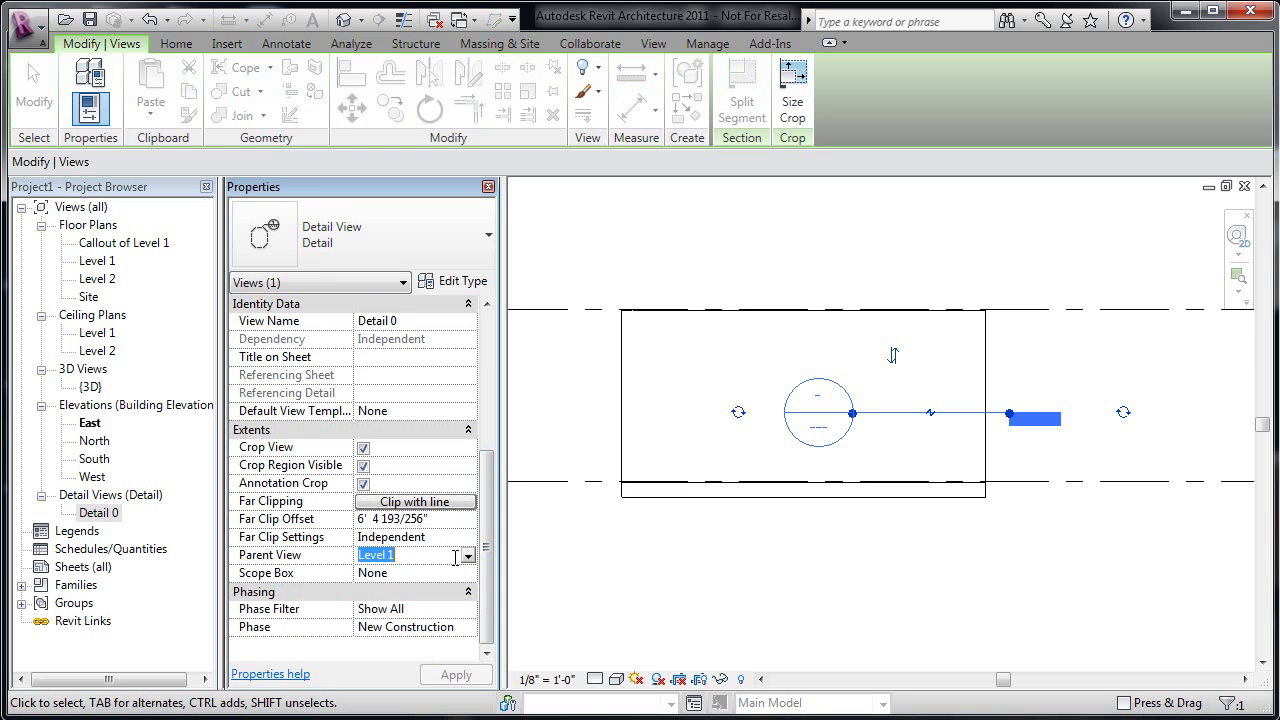
click(467, 557)
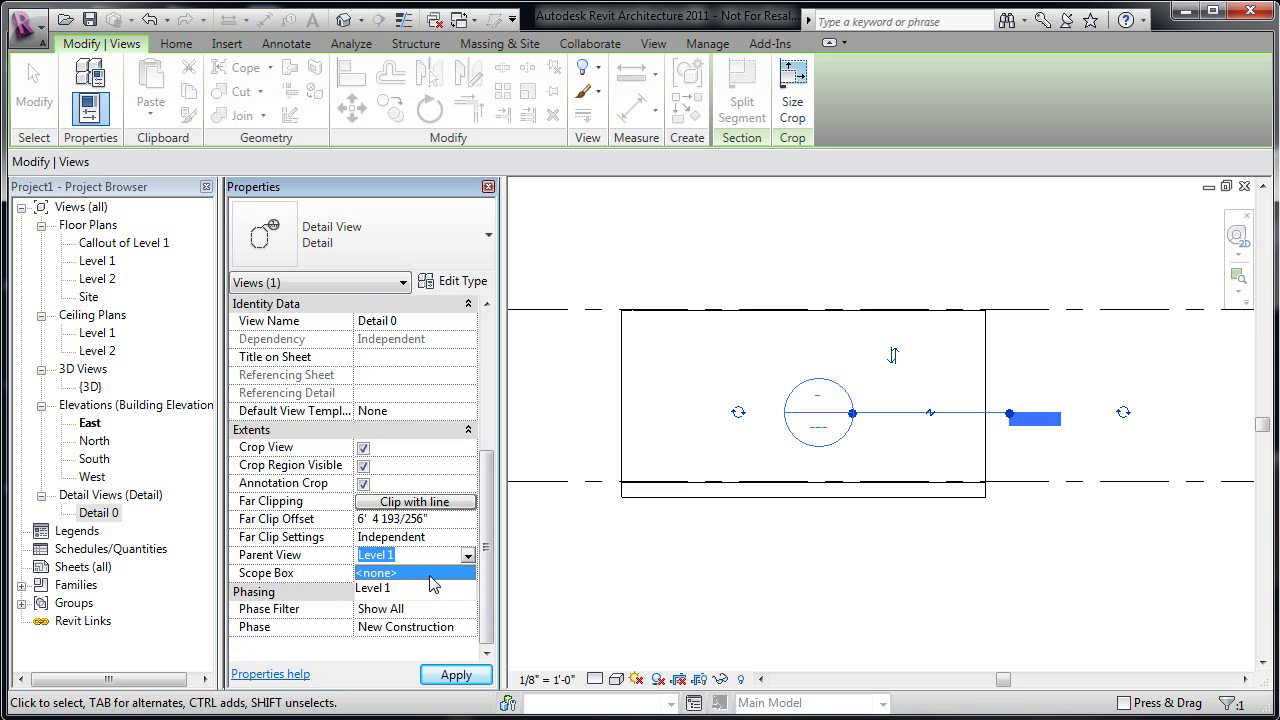
click(430, 575)
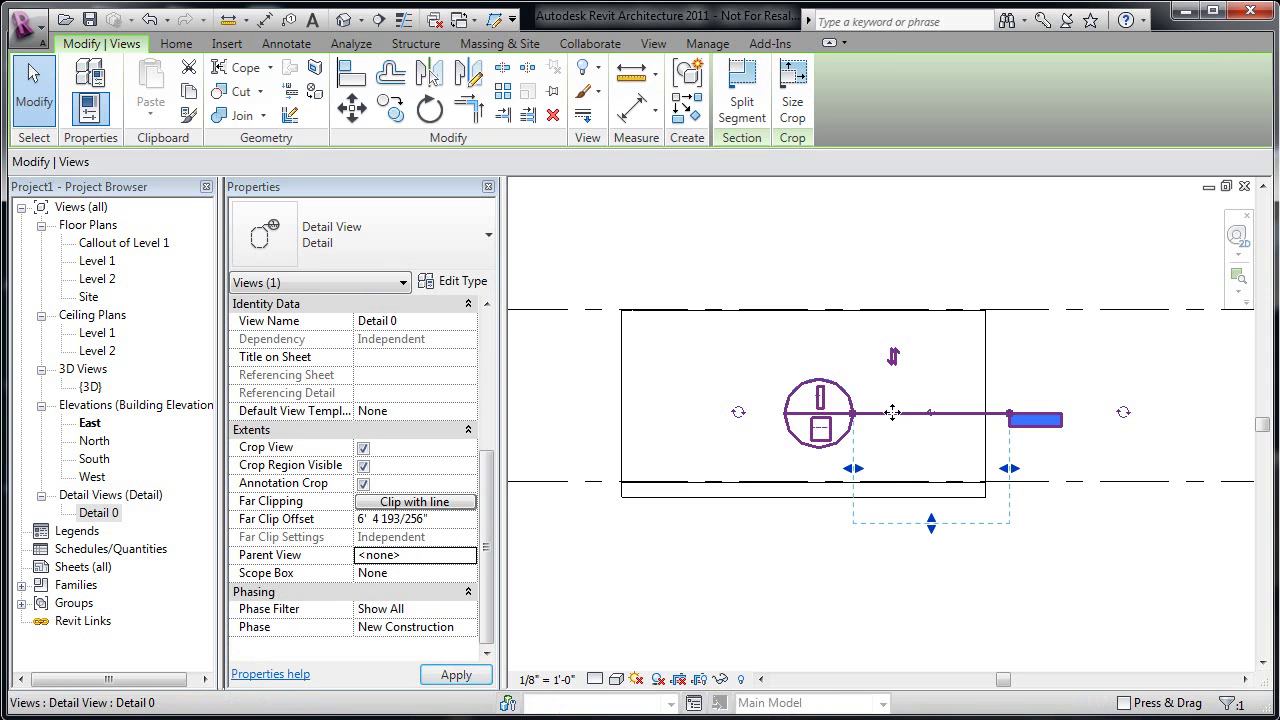
Move the detail's cut line up near the upper level and lower its far clip to a depth of about 9' 1"
drag(894, 413, 899, 364)
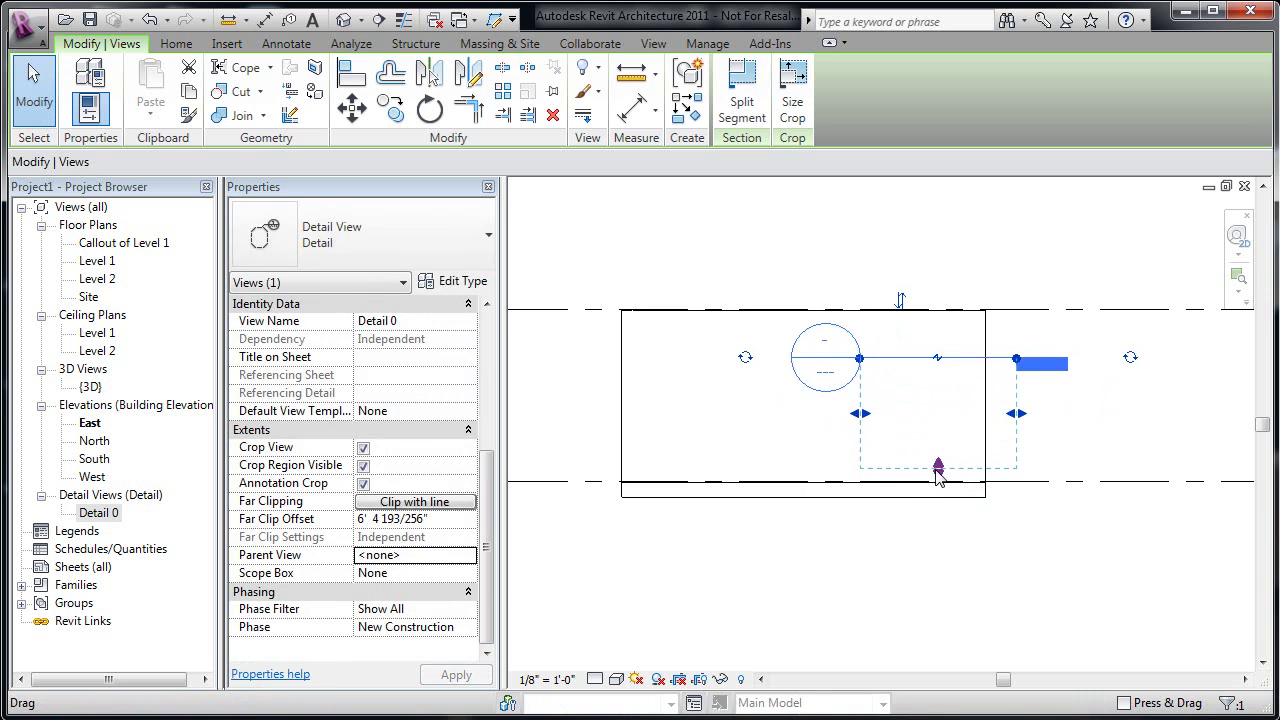
drag(937, 467, 937, 516)
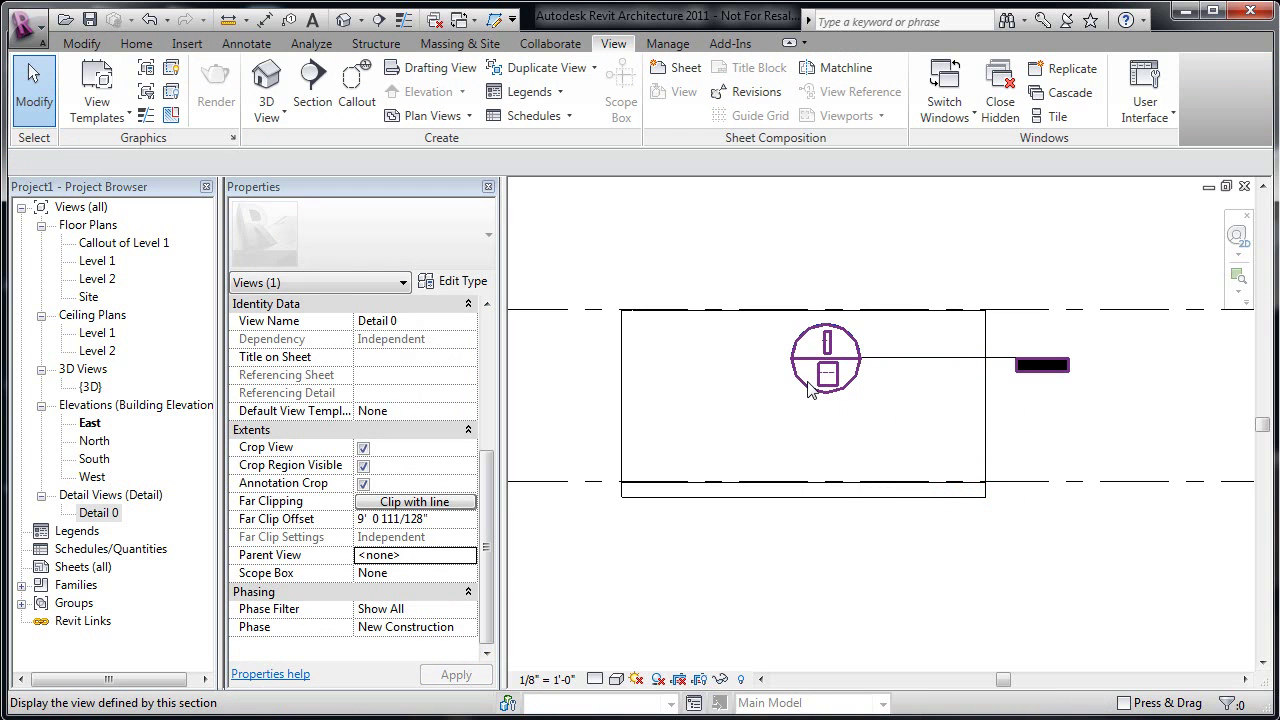
Open the Detail 0 view from its section head and open its Far Clip Offset for editing
double_click(810, 390)
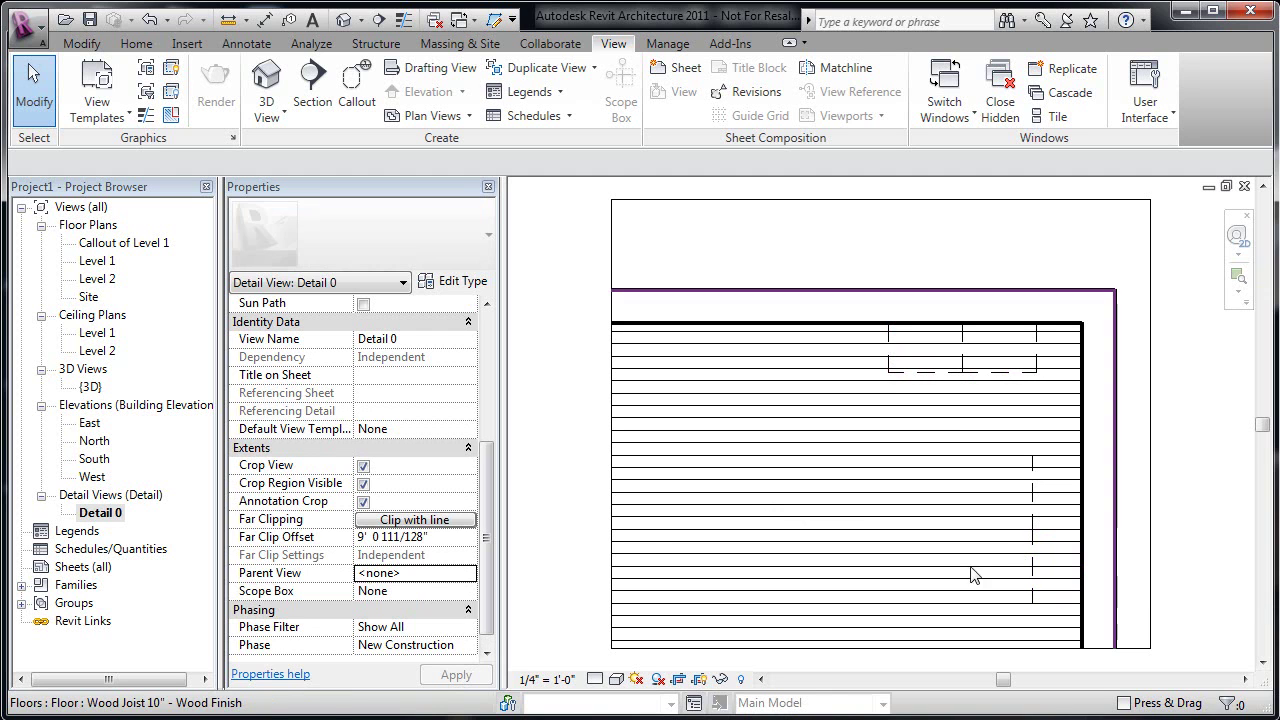
click(450, 541)
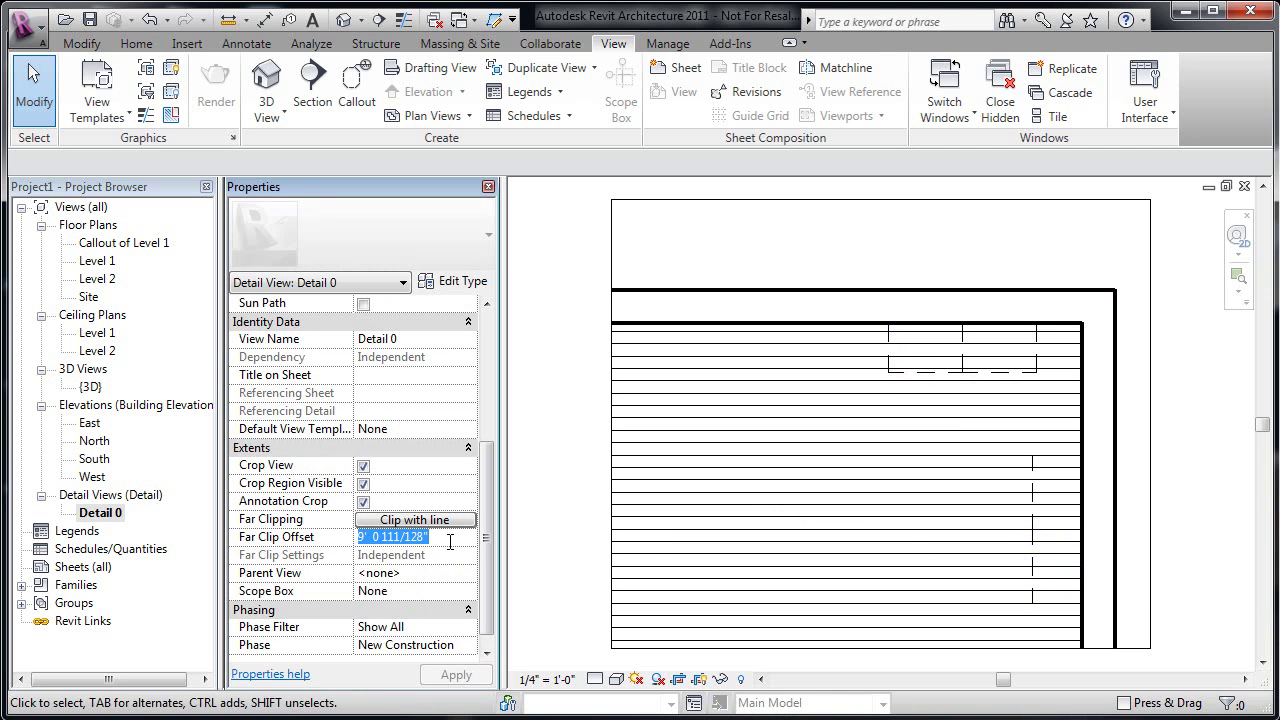